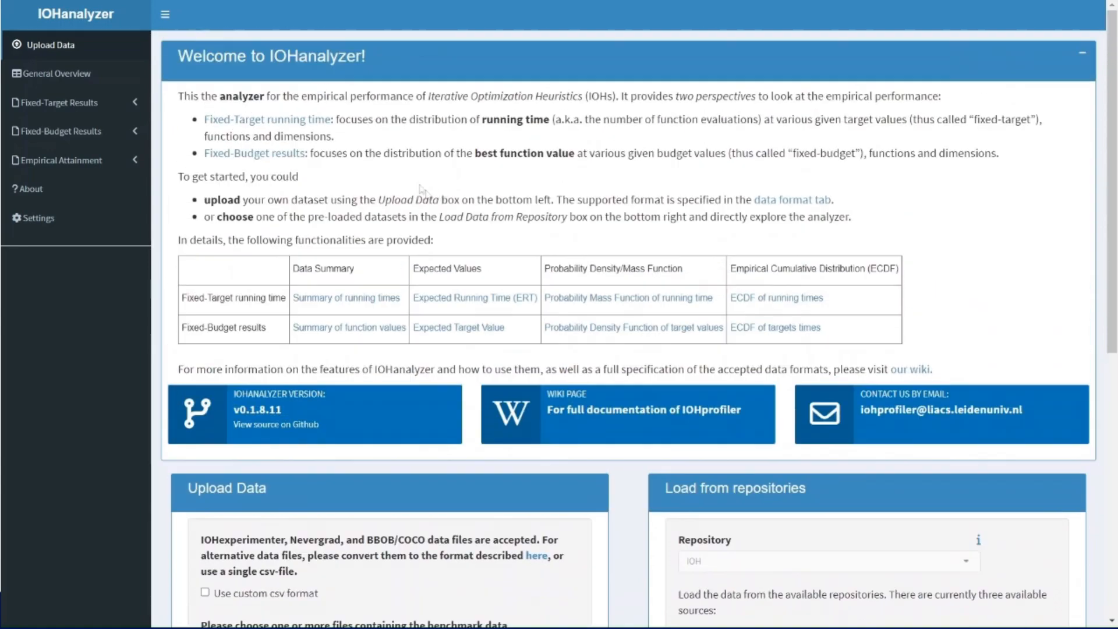
Step: Enable the custom csv format for uploaded data, review its column settings, and disable it again
scroll(459, 226, "down", 2)
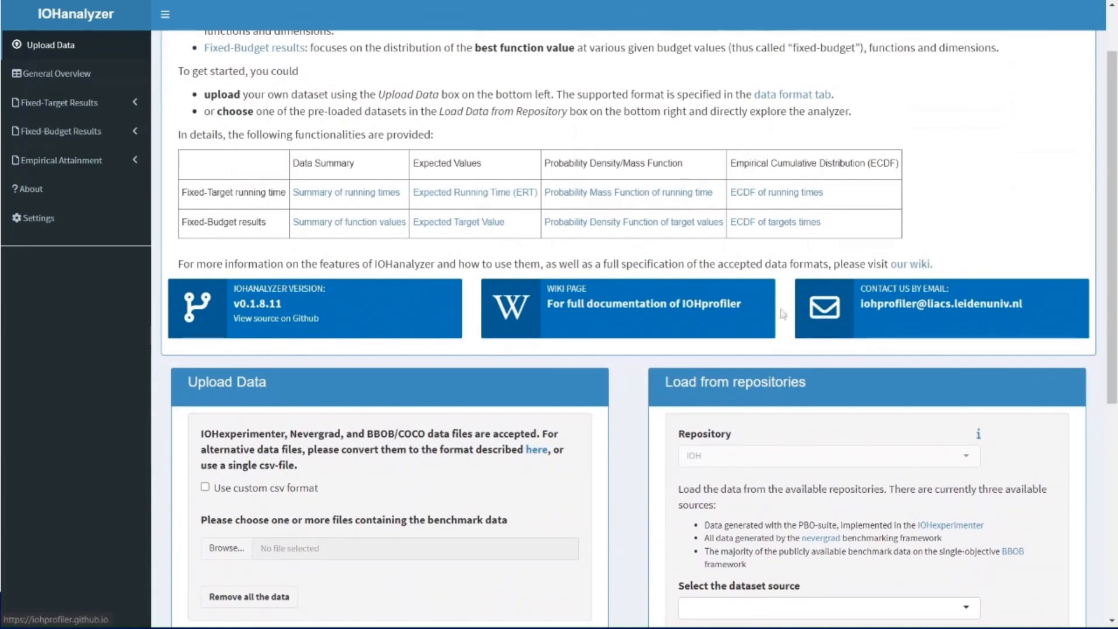
scroll(632, 274, "down", 1)
scroll(583, 274, "down", 1)
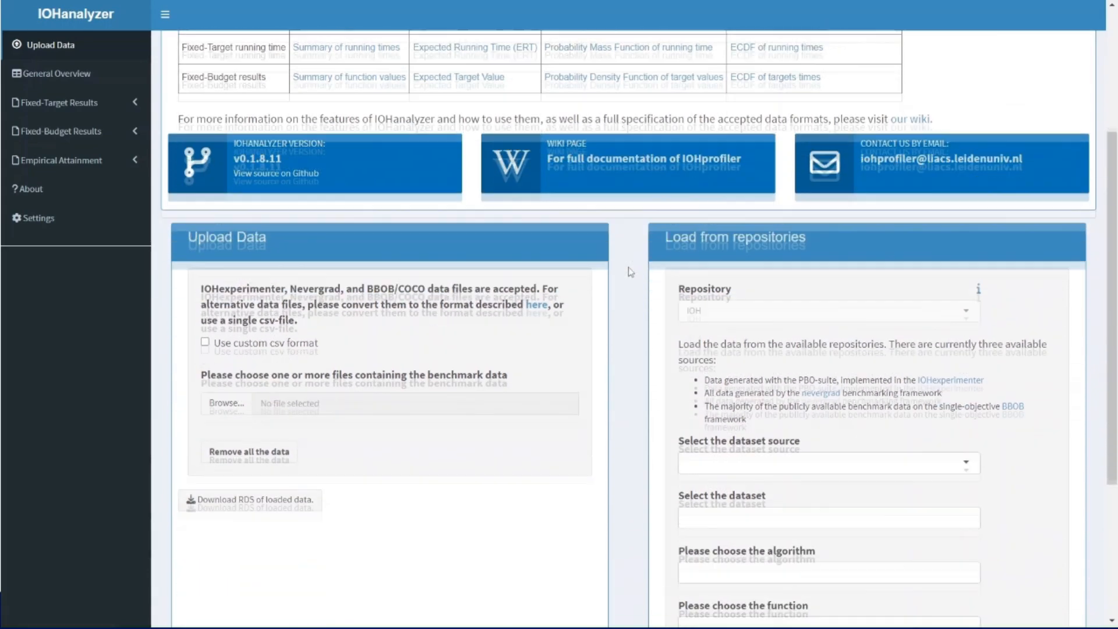
scroll(460, 259, "down", 1)
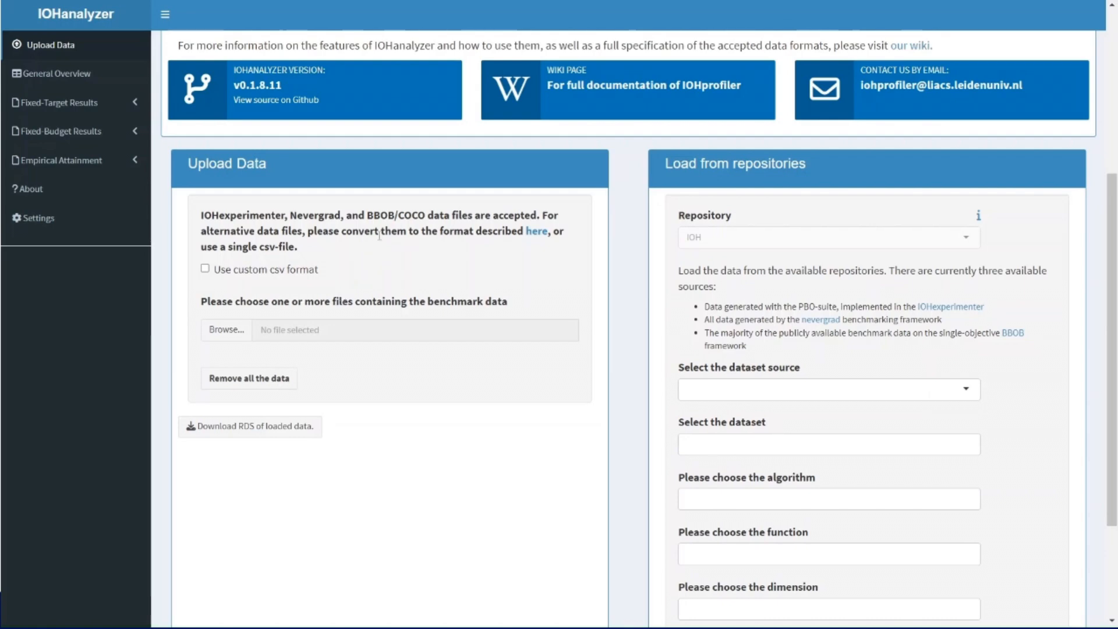
left_click(223, 271)
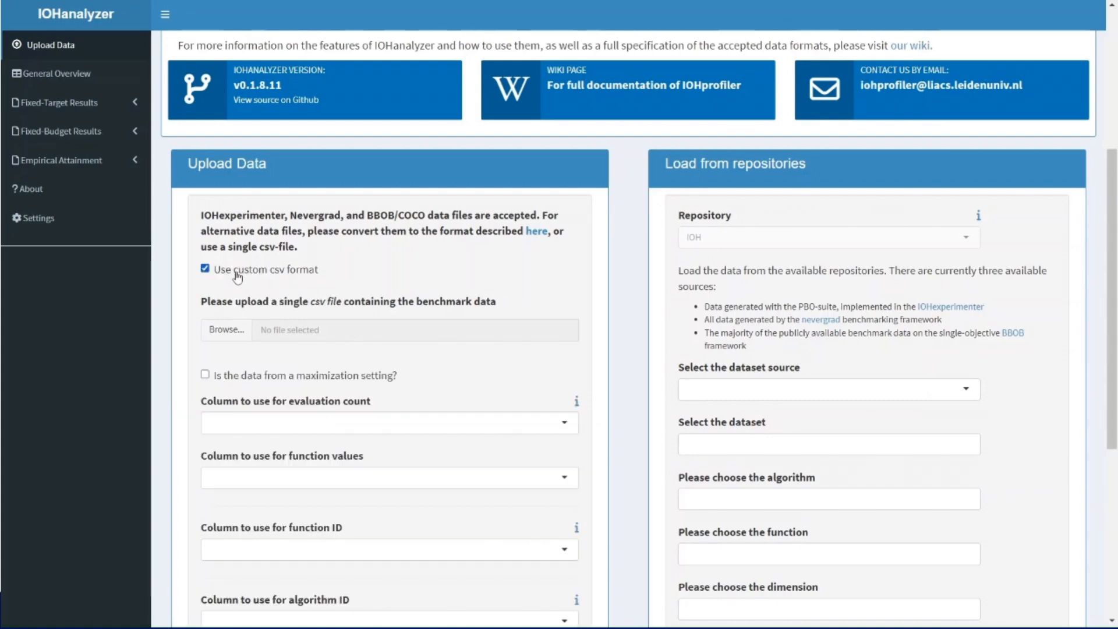
scroll(260, 278, "down", 2)
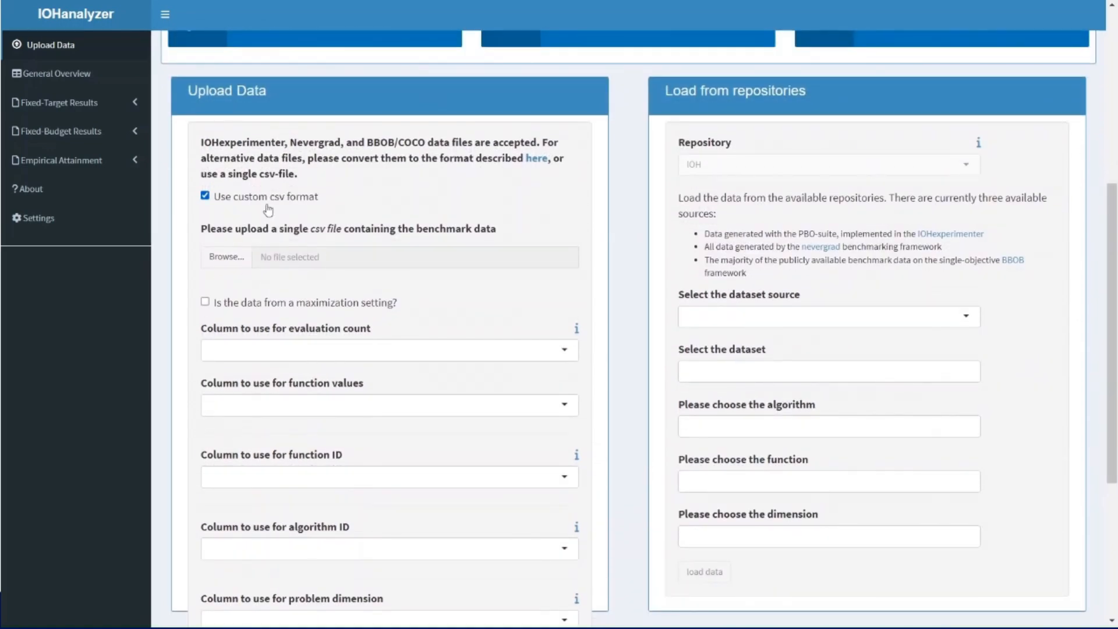
left_click(267, 198)
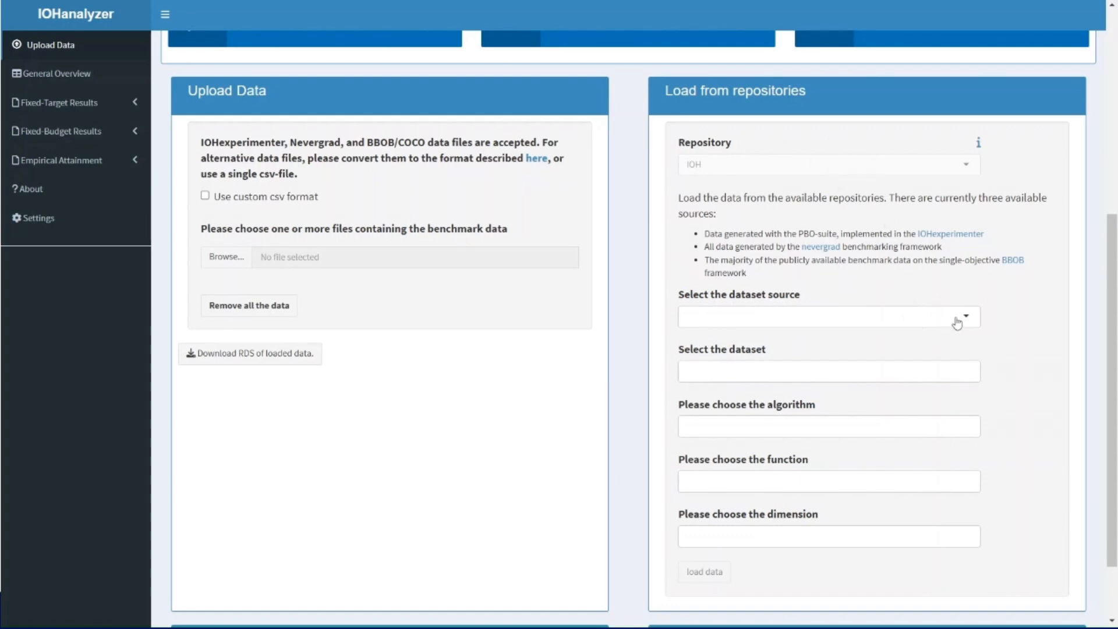
Step: Choose bbob as the repository's dataset source and replace the preselected dataset with CMA_CMA
left_click(886, 318)
left_click(866, 408)
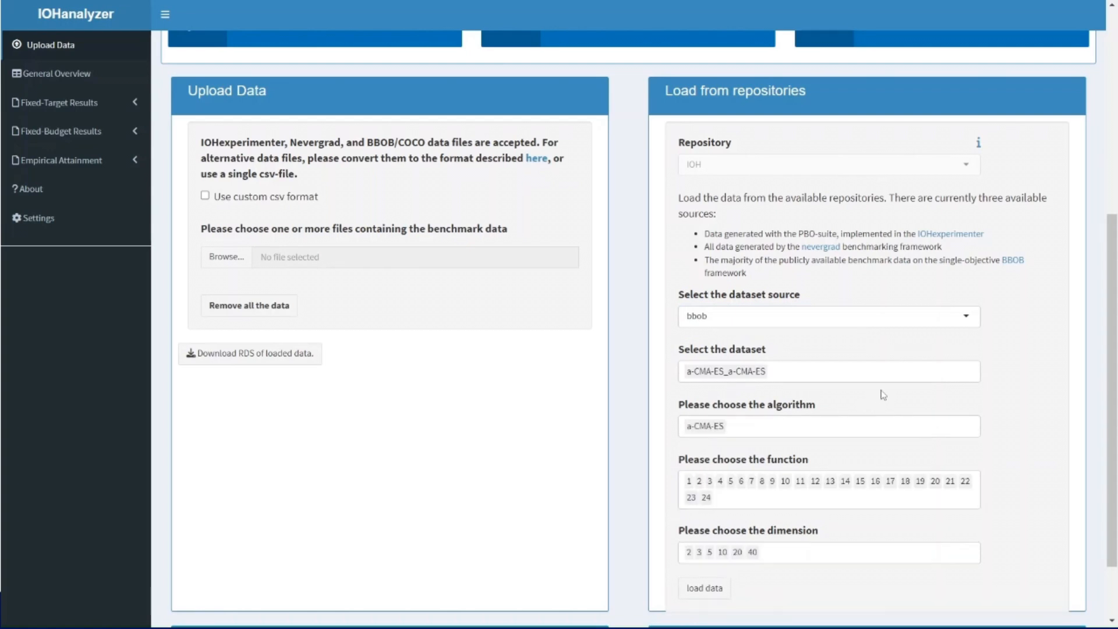
left_click(902, 376)
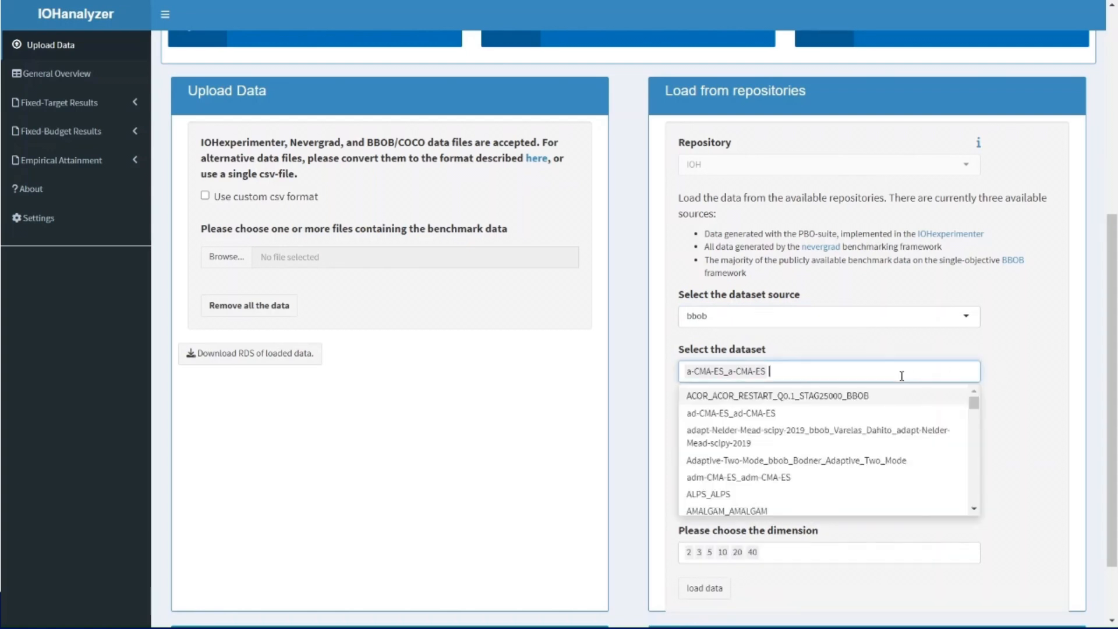
key("BackSpace")
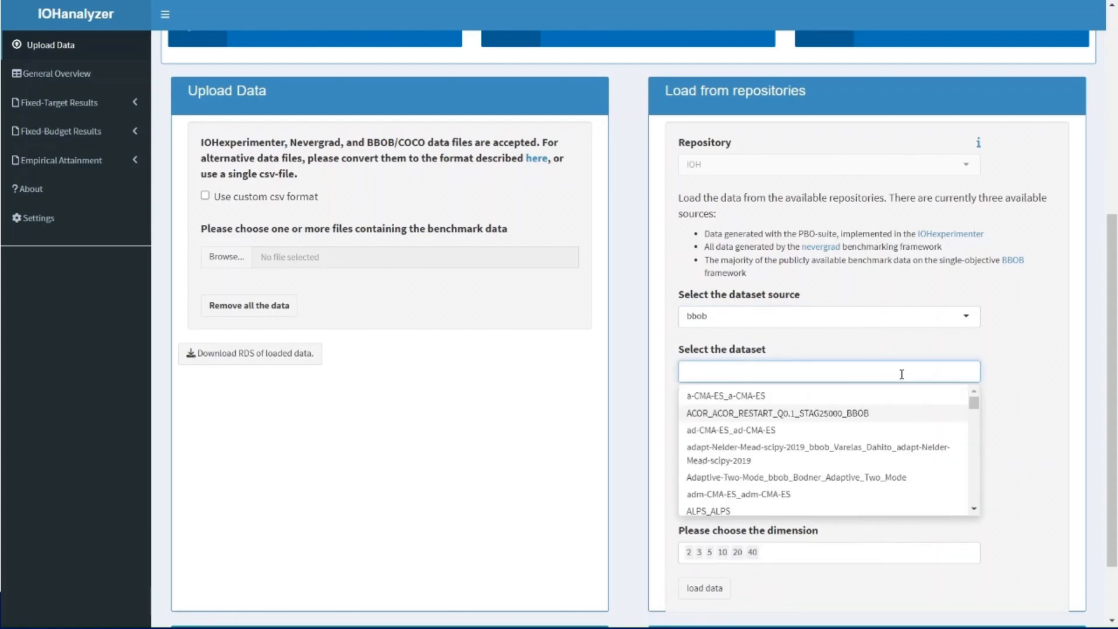
type("cma")
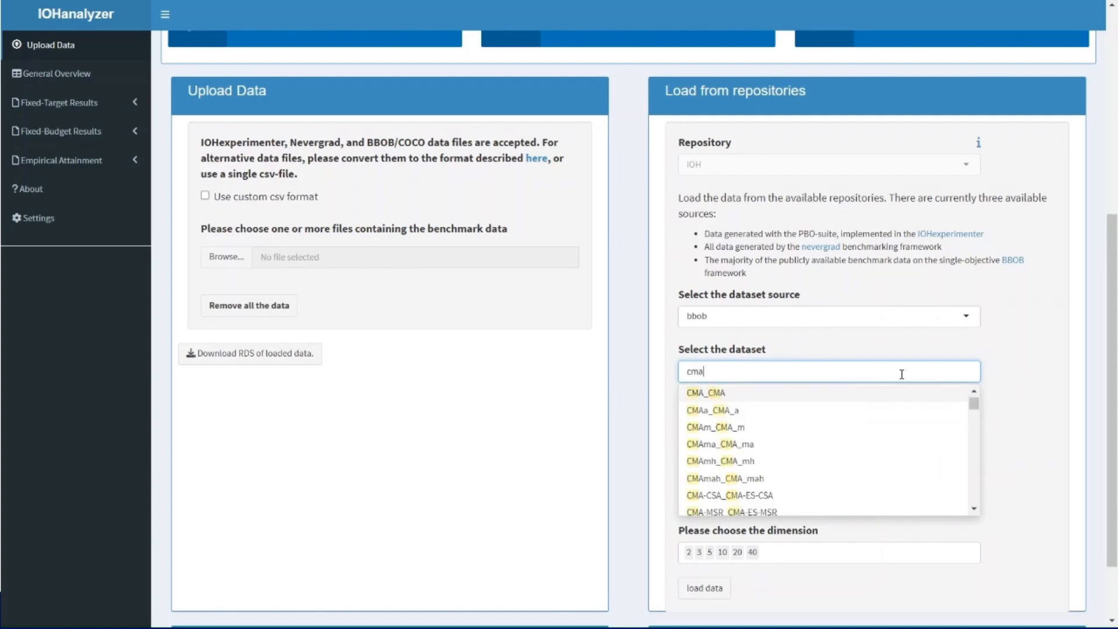
key("Return")
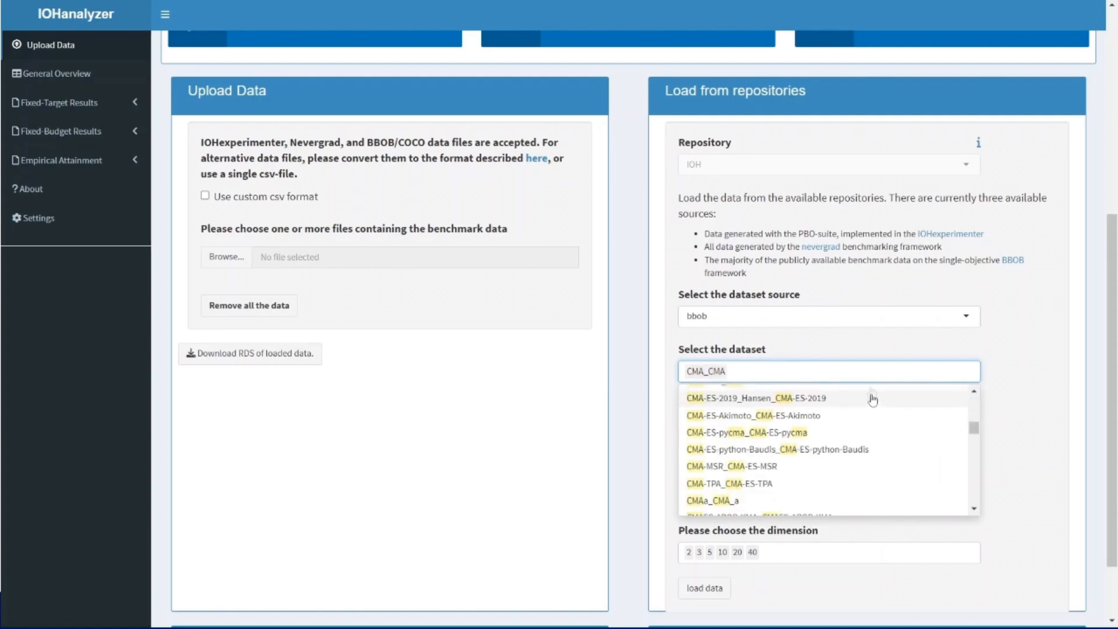
Step: Add the PSO_PSO and DE_DE datasets to the repository selection
type("pso")
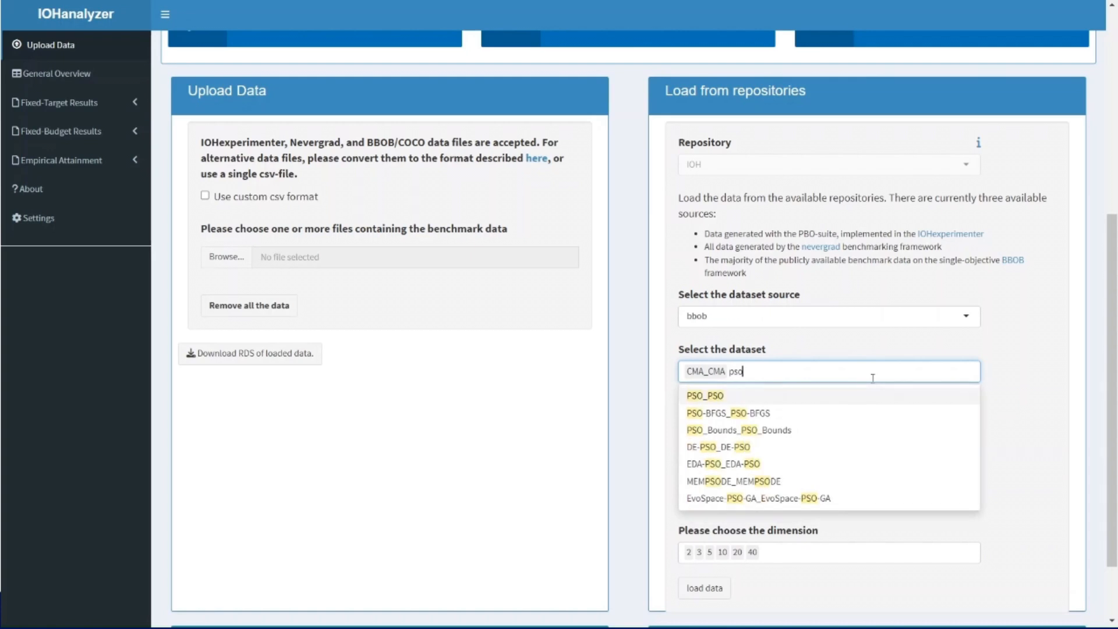
left_click(870, 396)
type("de")
left_click(847, 397)
left_click(623, 372)
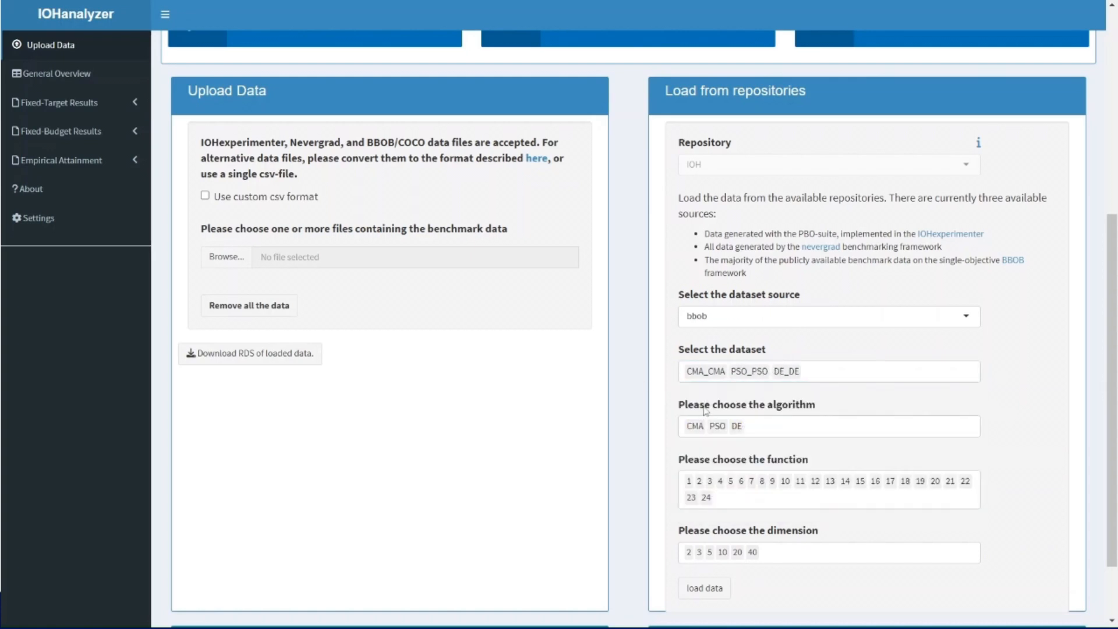
Step: Remove dimensions 3, 10, 20 and 40 from the selection, keeping 2 and 5, and load the data
scroll(697, 400, "down", 1)
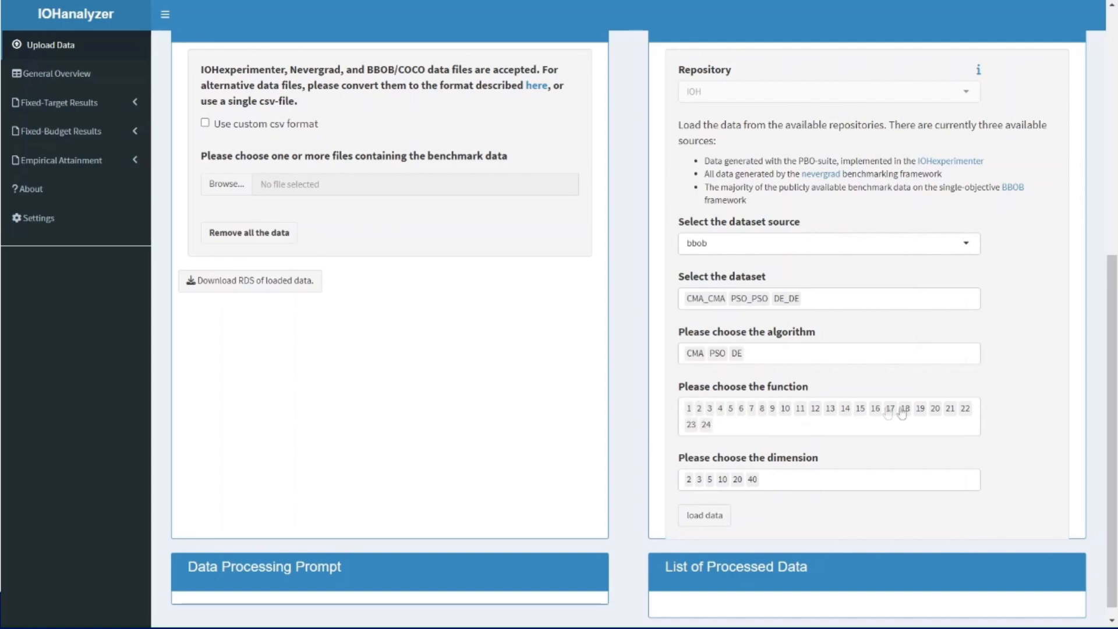
left_click(691, 483)
left_click(700, 482)
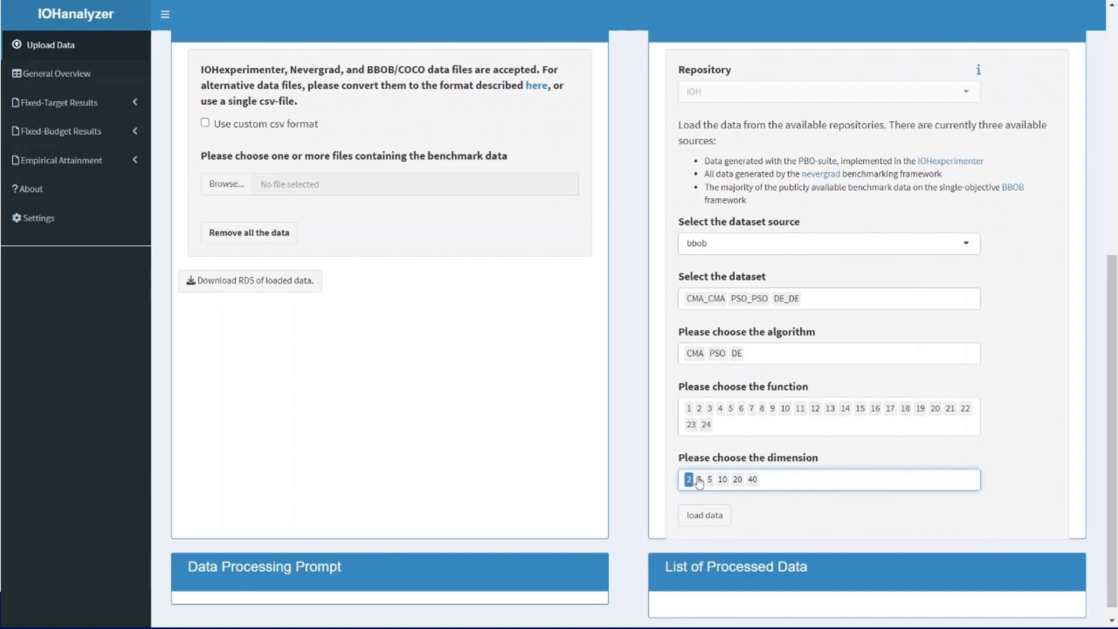
left_click(725, 484)
left_click(753, 483)
left_click(738, 481)
left_click(689, 481)
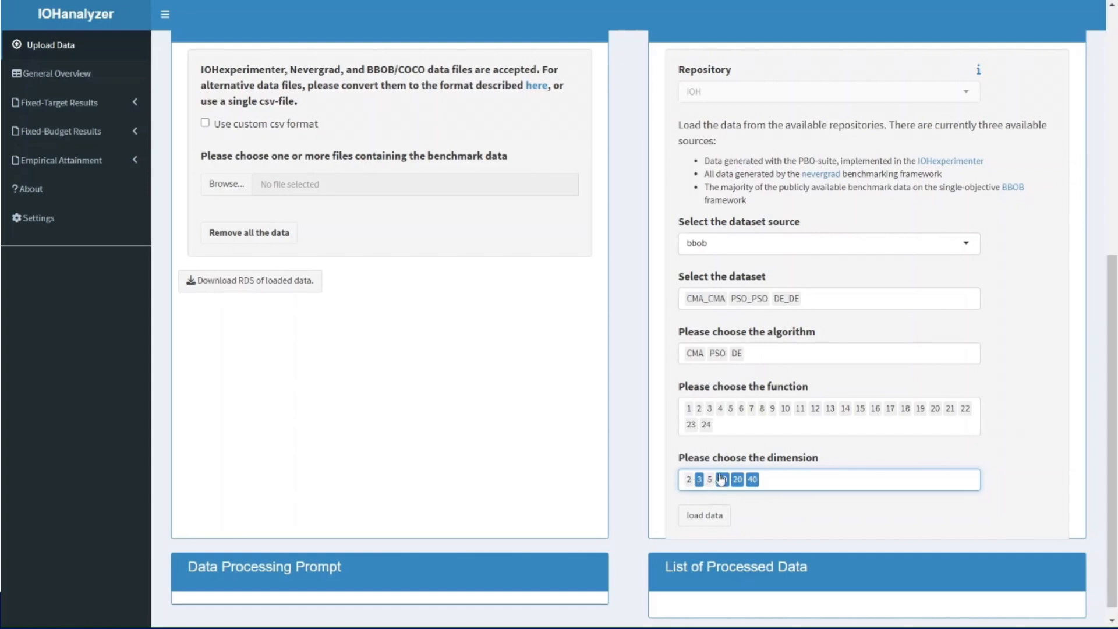
key("BackSpace")
left_click(636, 473)
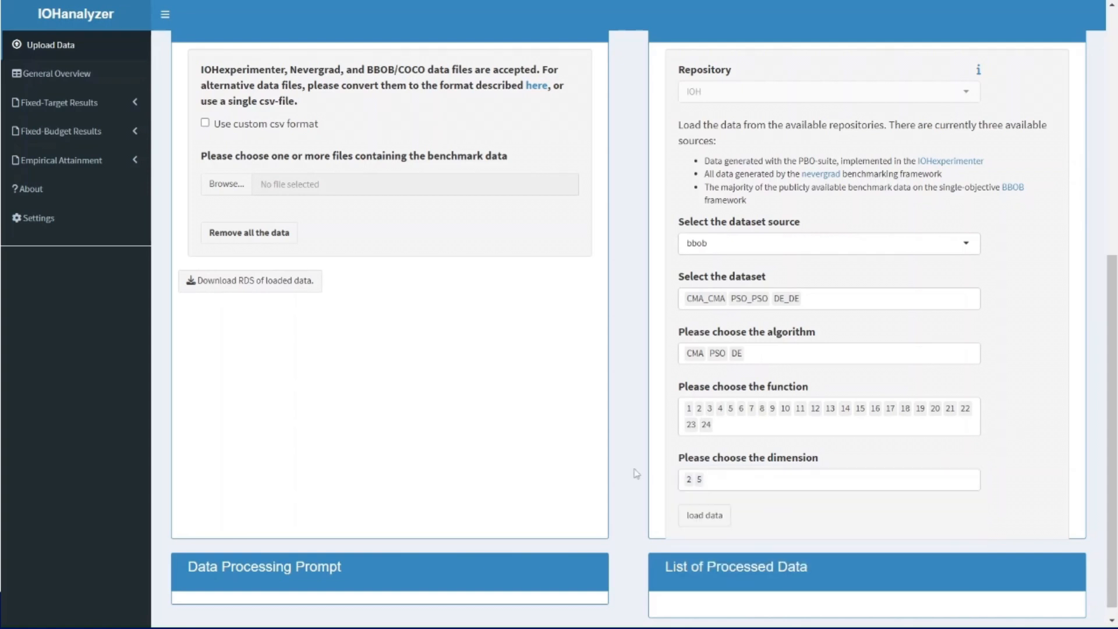
left_click(711, 516)
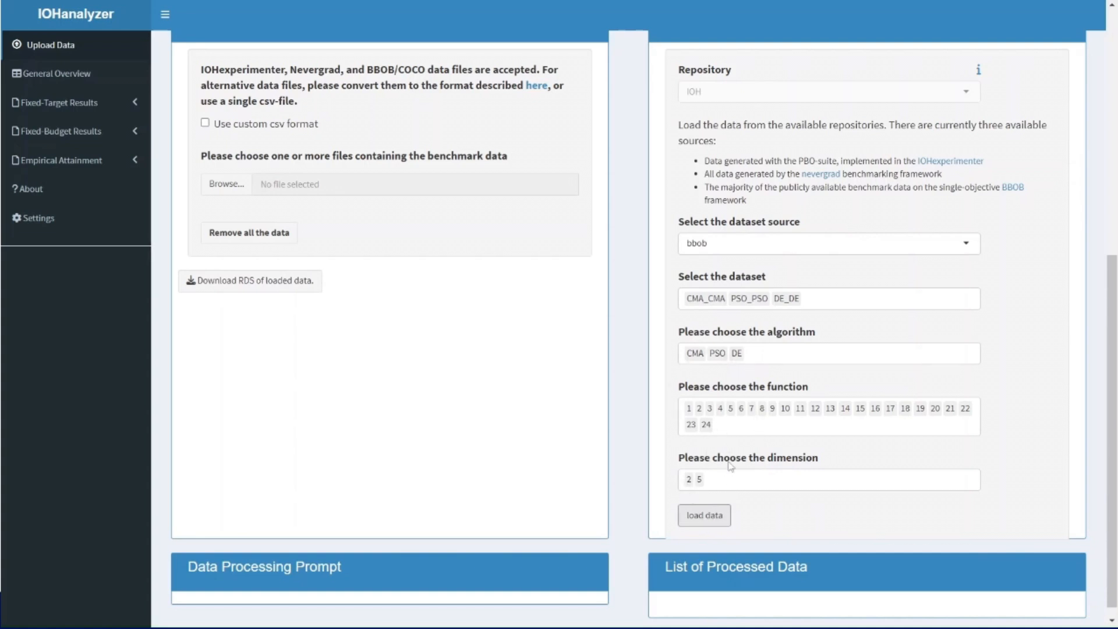
Step: Examine the list of processed data for the loaded functions, dimensions, algorithm IDs and data files
scroll(731, 466, "down", 1)
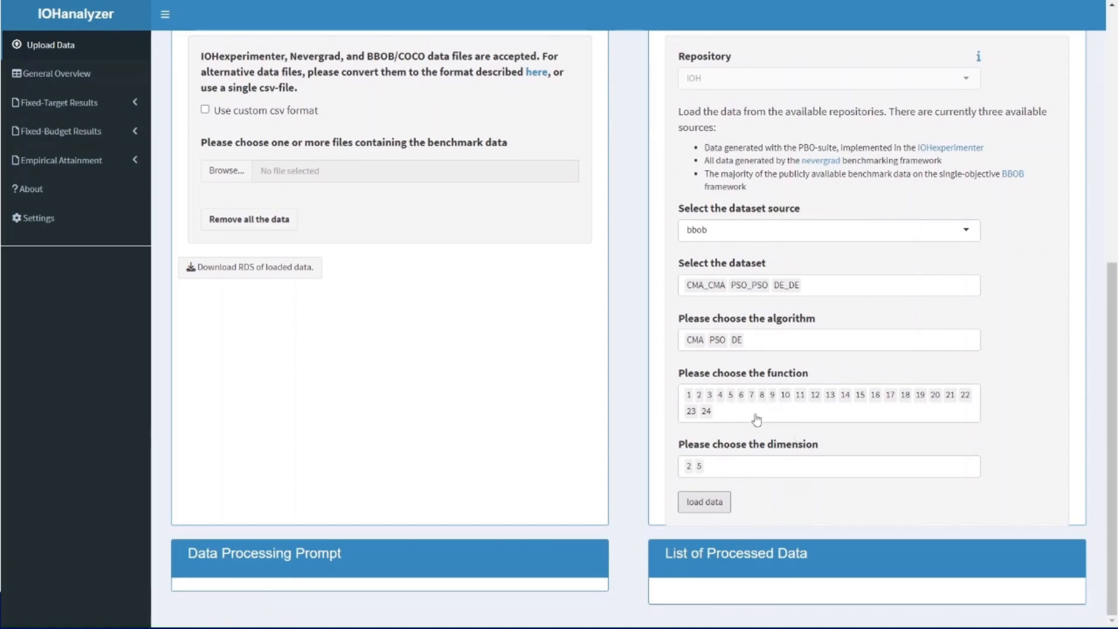
scroll(722, 445, "down", 1)
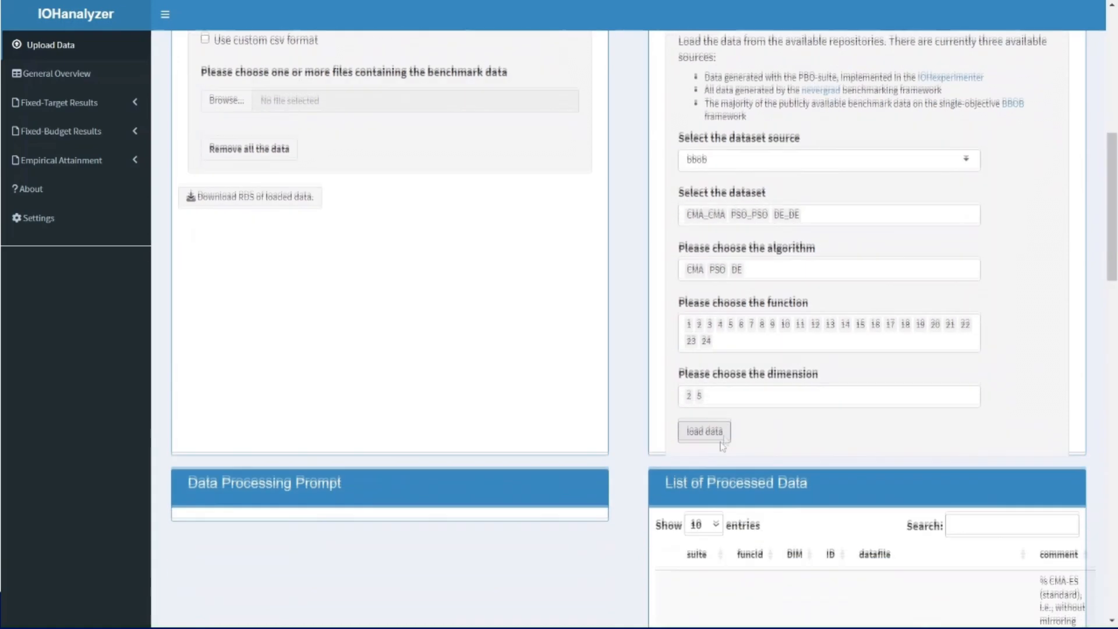
scroll(757, 408, "down", 5)
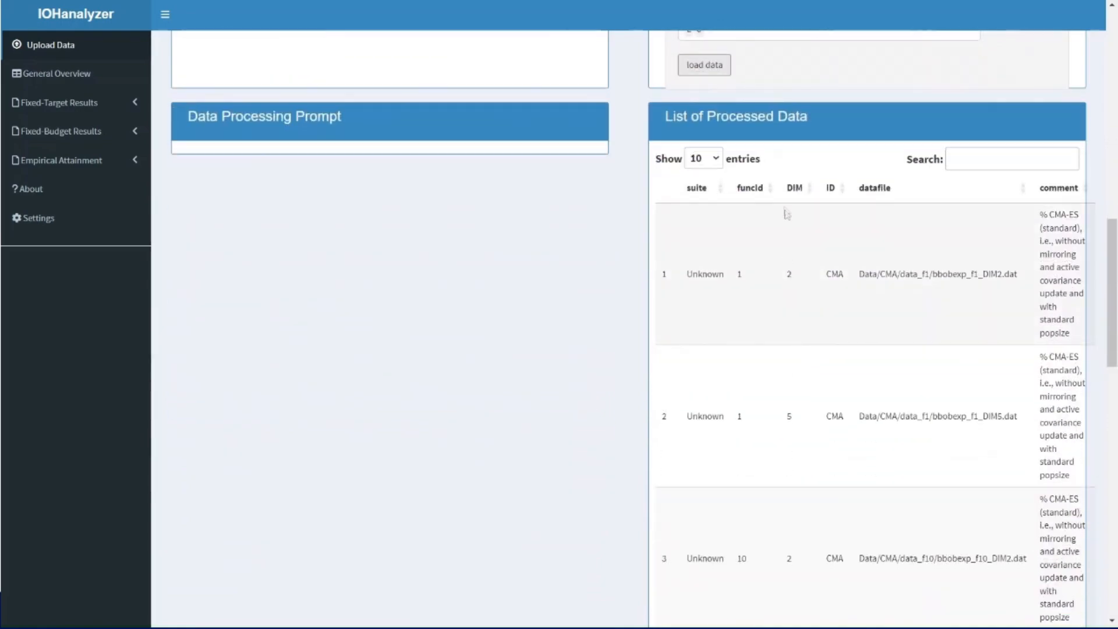
scroll(786, 214, "down", 6)
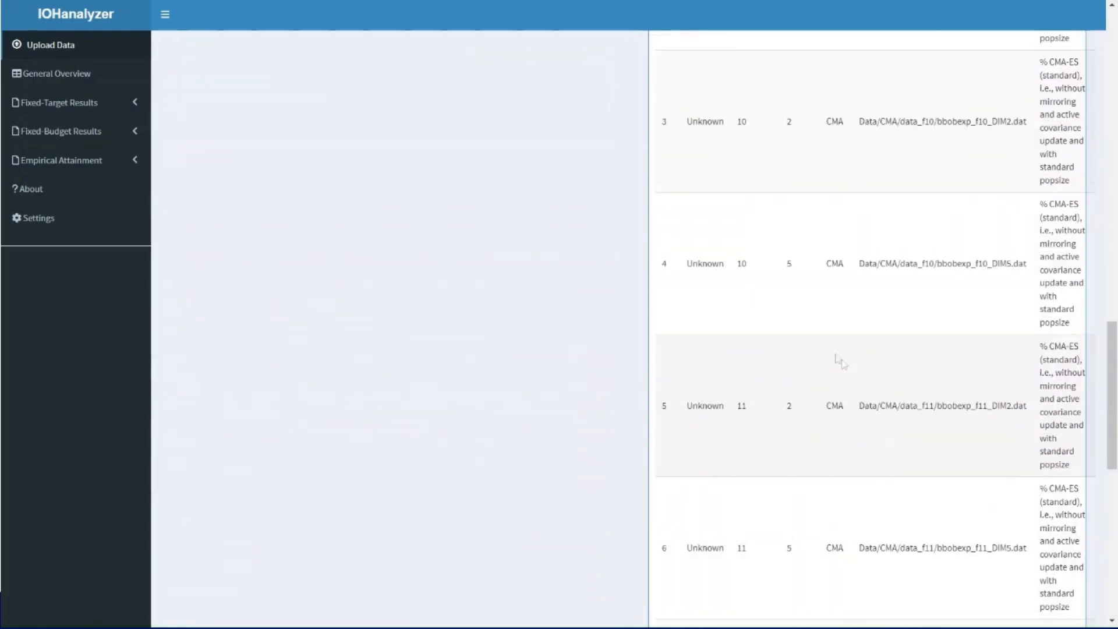
scroll(840, 362, "up", 5)
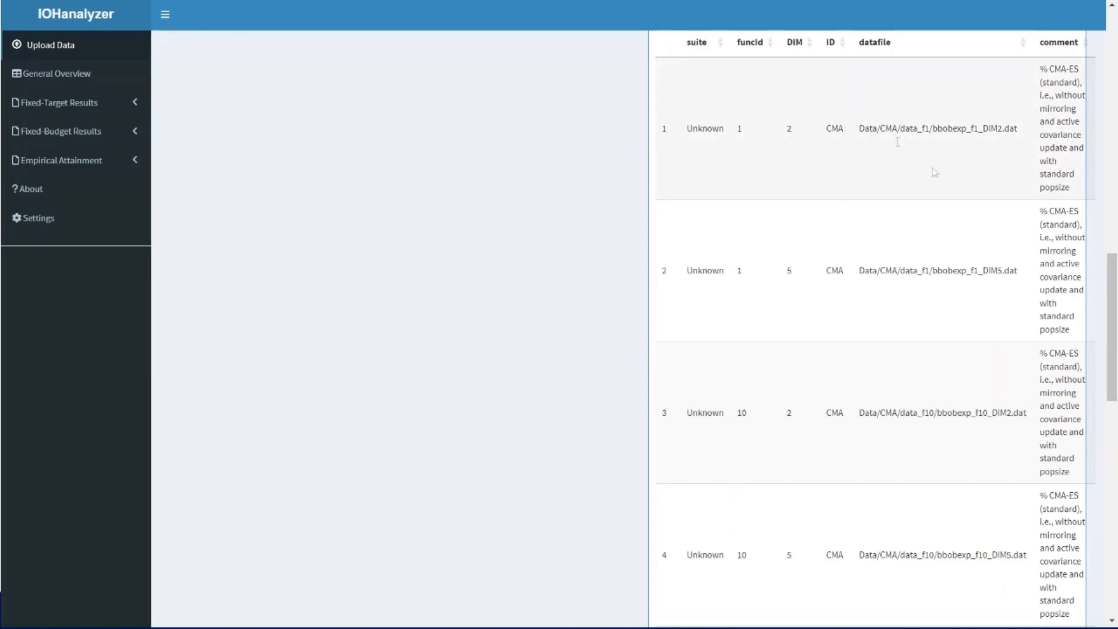
scroll(934, 172, "down", 12)
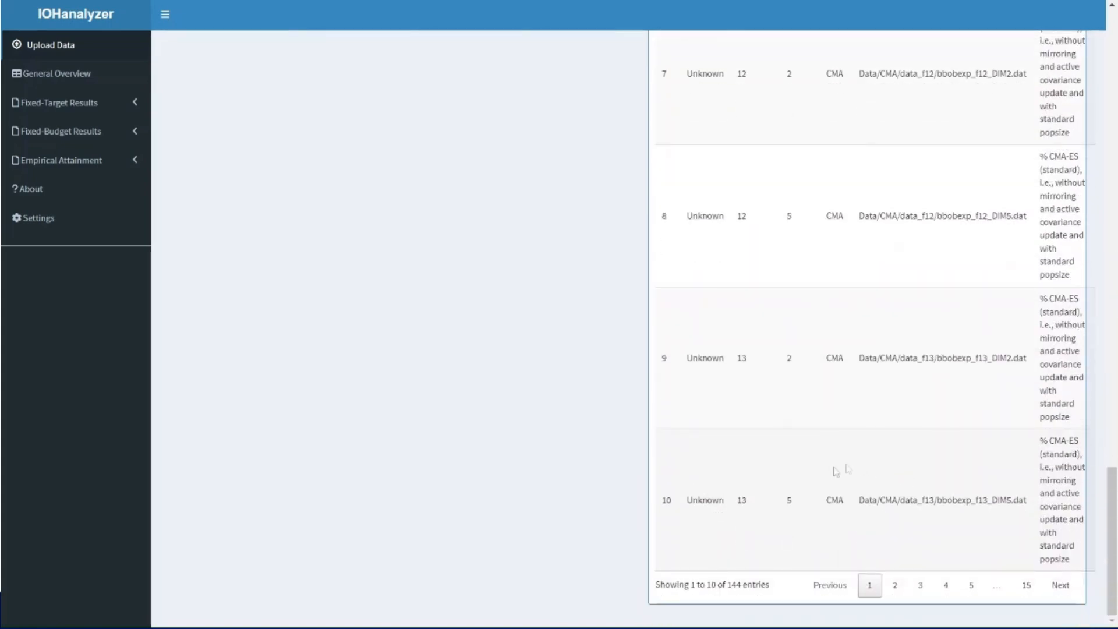
scroll(749, 466, "up", 12)
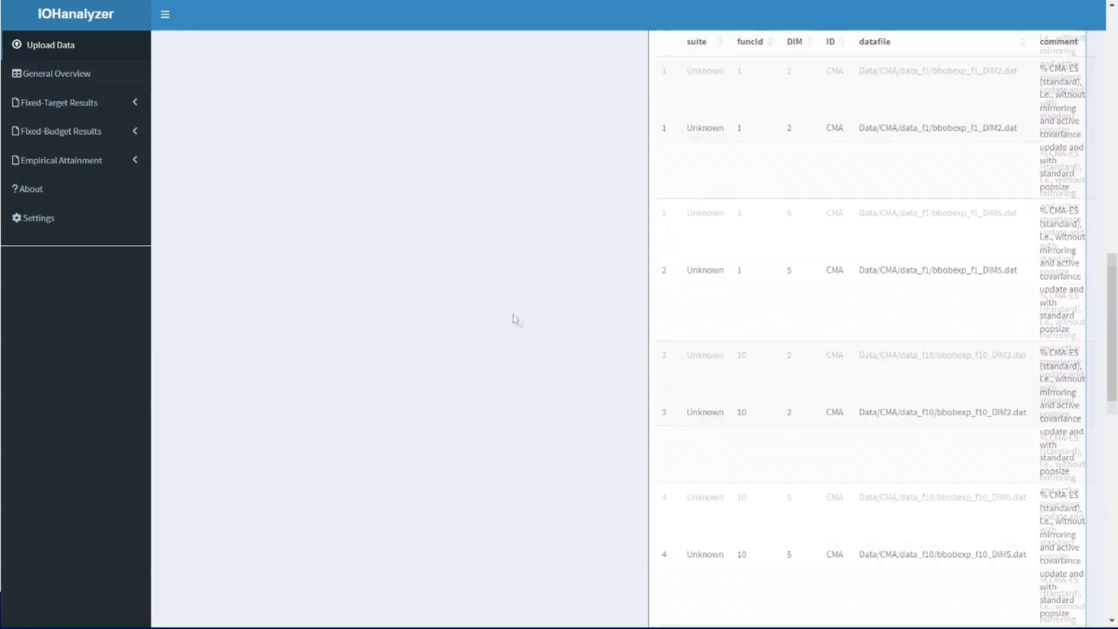
scroll(519, 322, "up", 10)
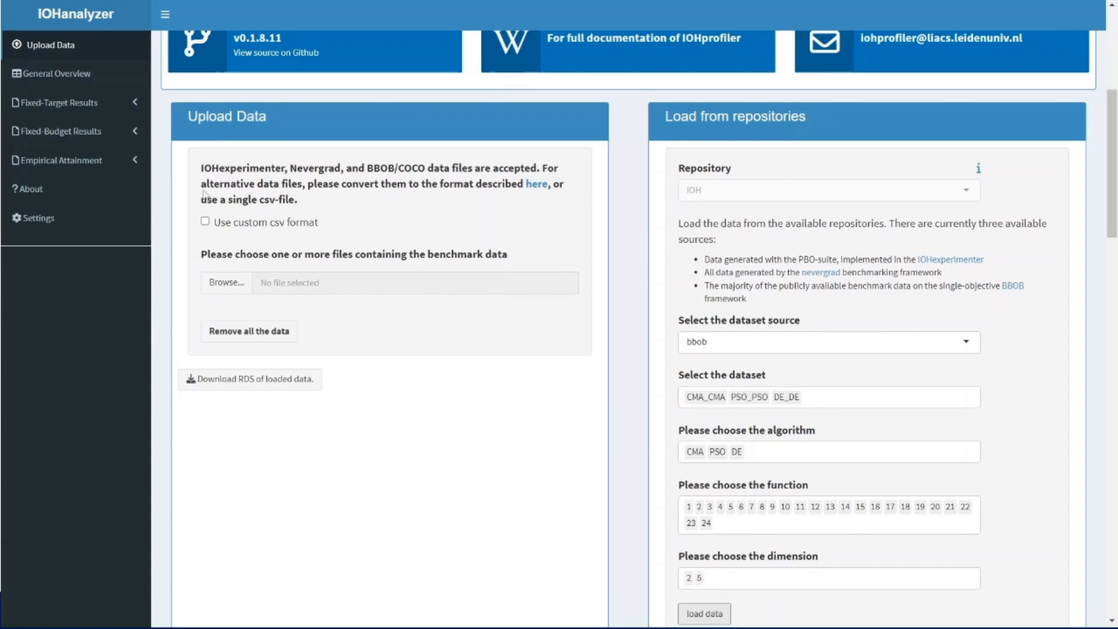
Step: Open the general overview and examine the tables for all available functions and for the selected function
left_click(91, 86)
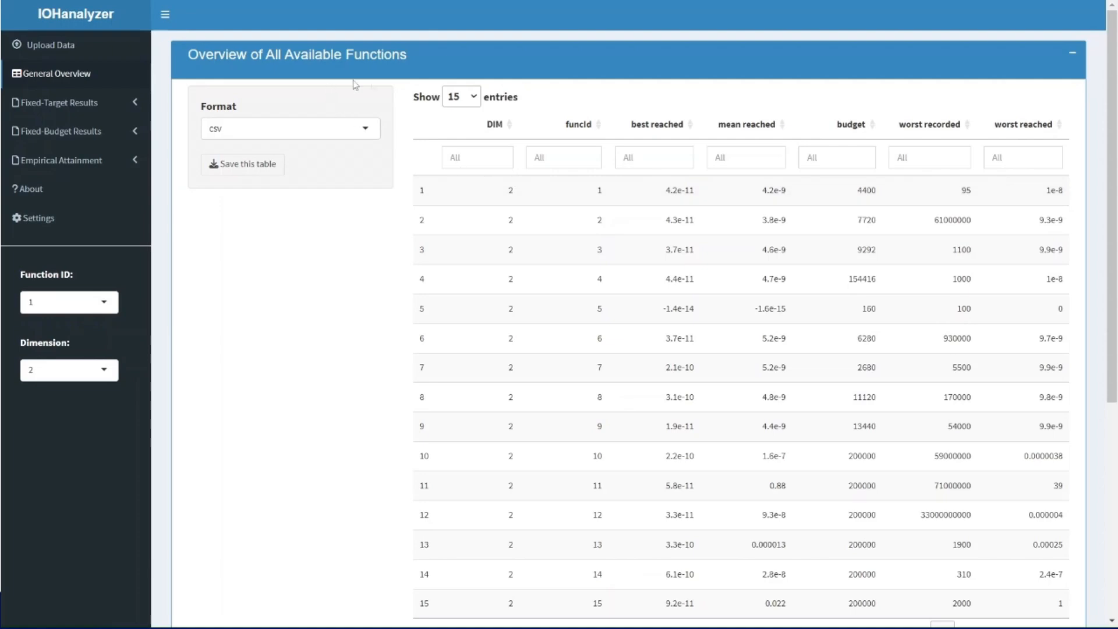
scroll(524, 198, "down", 2)
scroll(541, 212, "up", 2)
scroll(909, 179, "down", 5)
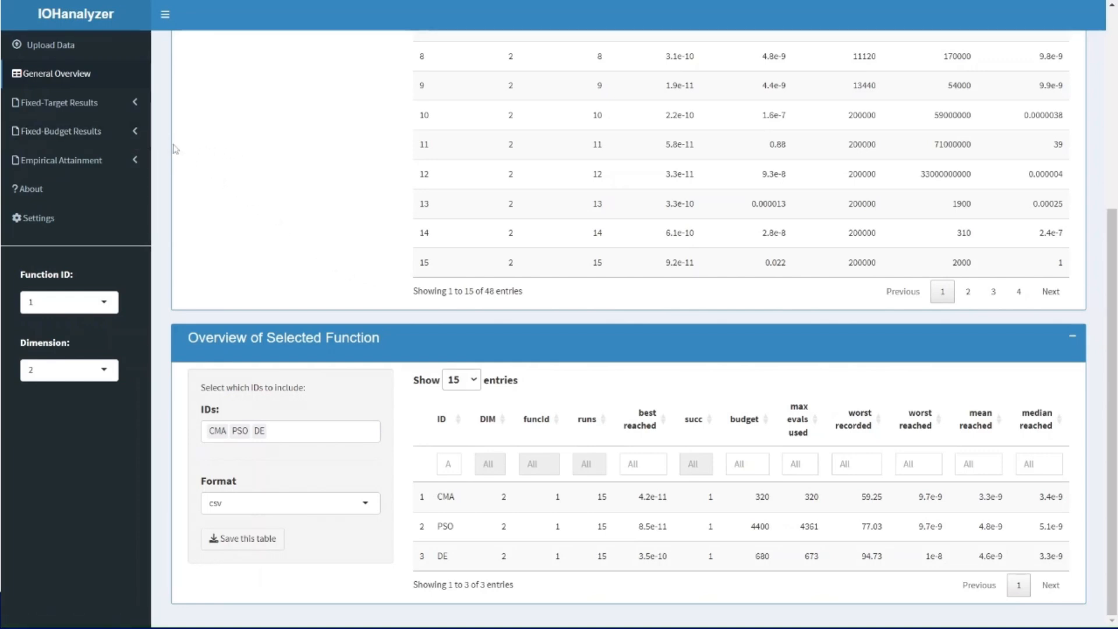
Step: Open the single-function Expected Target Value plot in the fixed-budget results
left_click(138, 138)
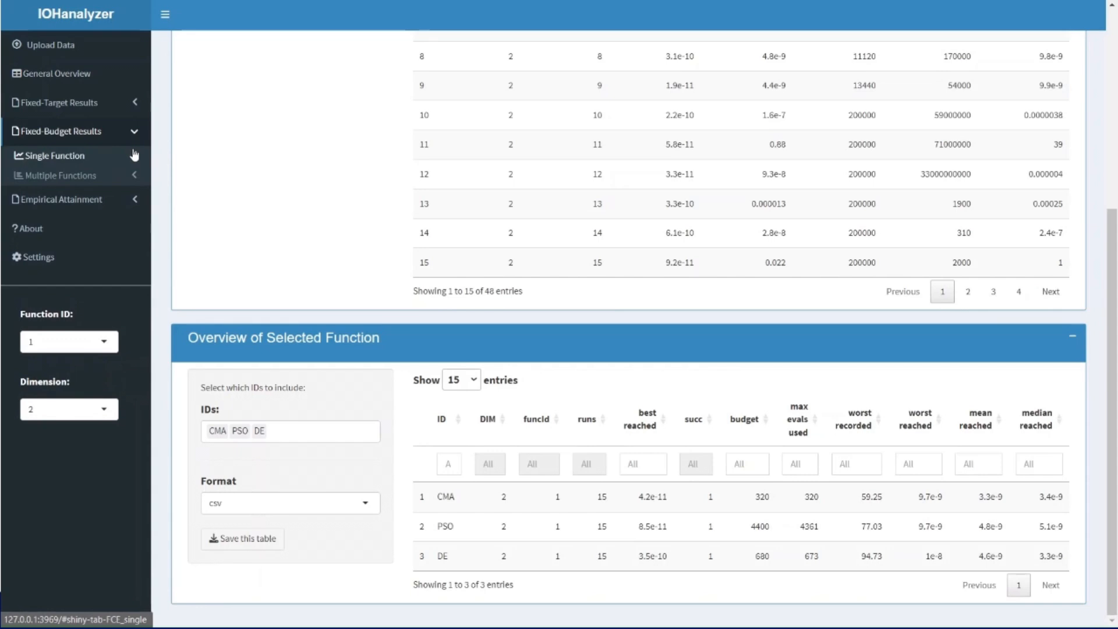
left_click(135, 155)
left_click(122, 196)
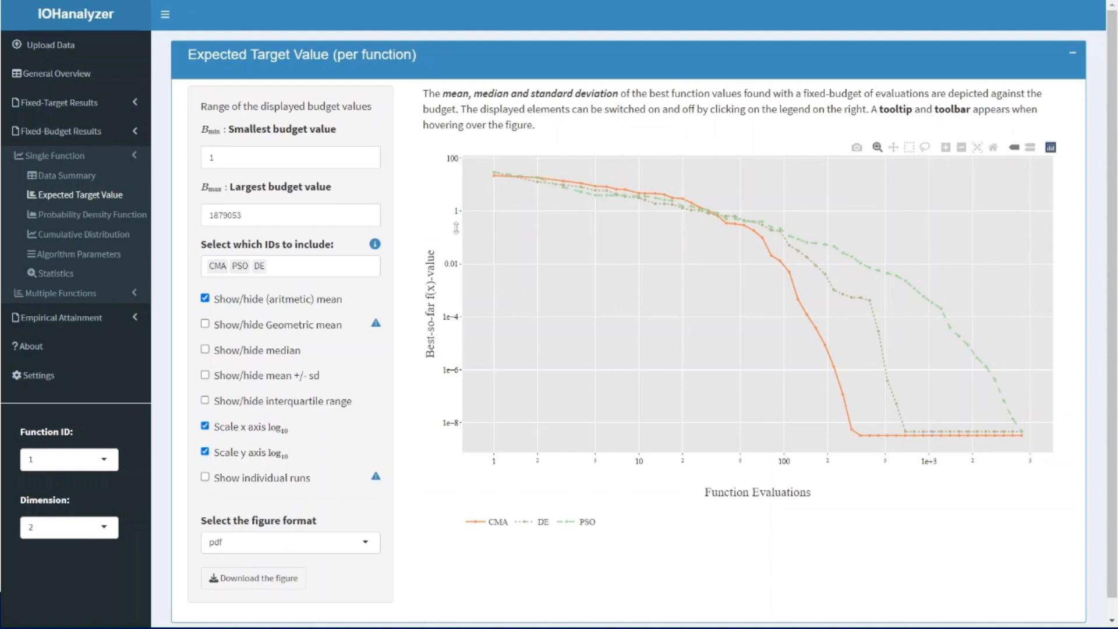
mouse_move(506, 186)
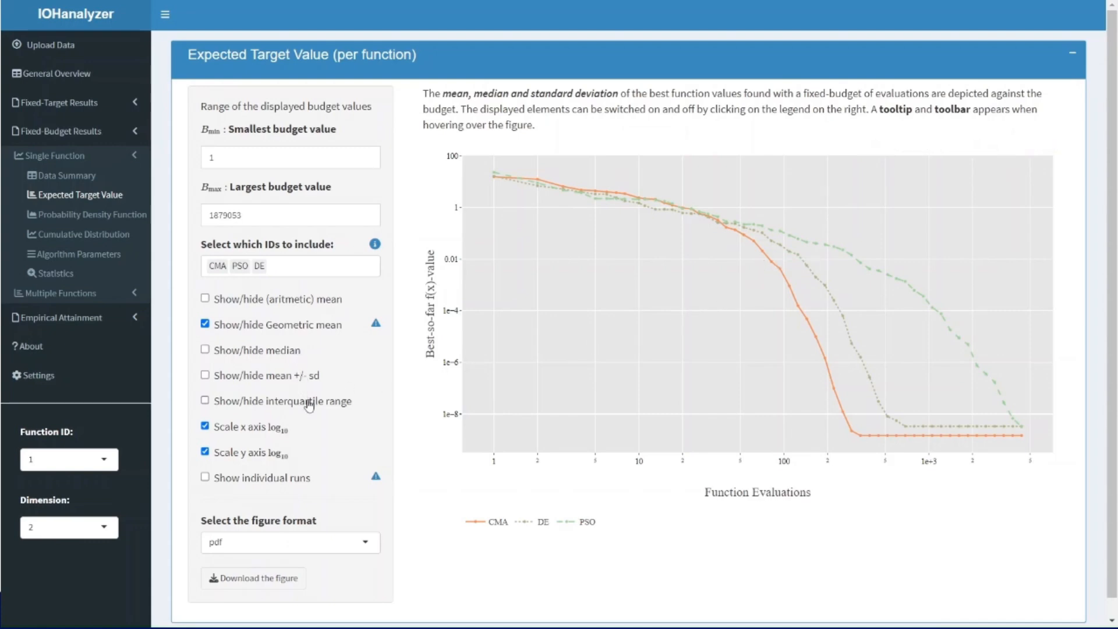
Step: Show the individual runs in the Expected Target Value plot and hide them again
left_click(293, 487)
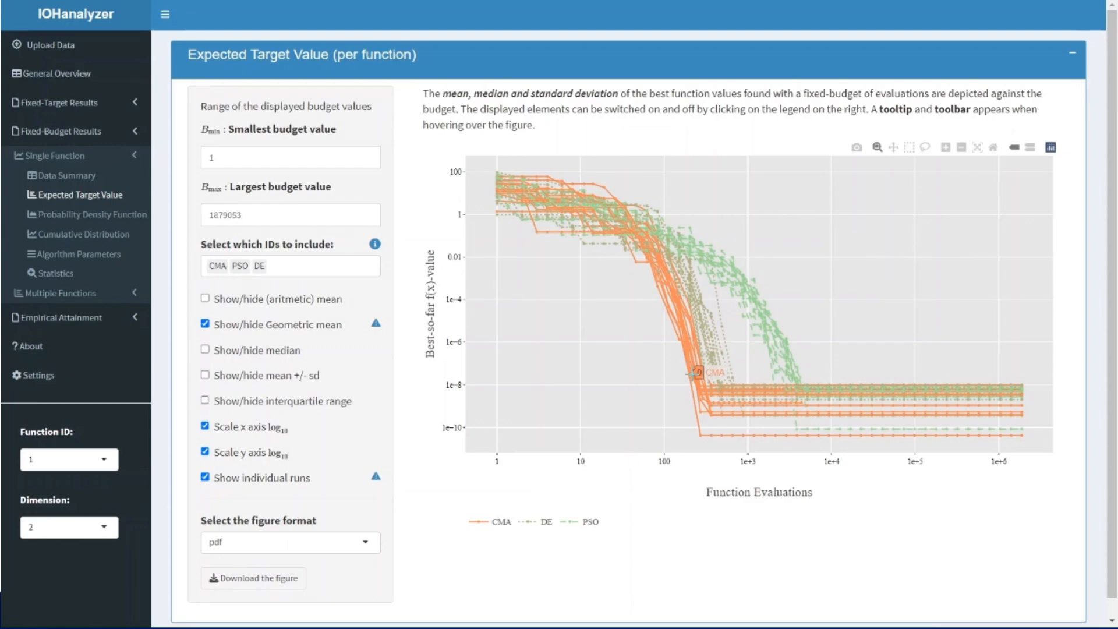
left_click(309, 480)
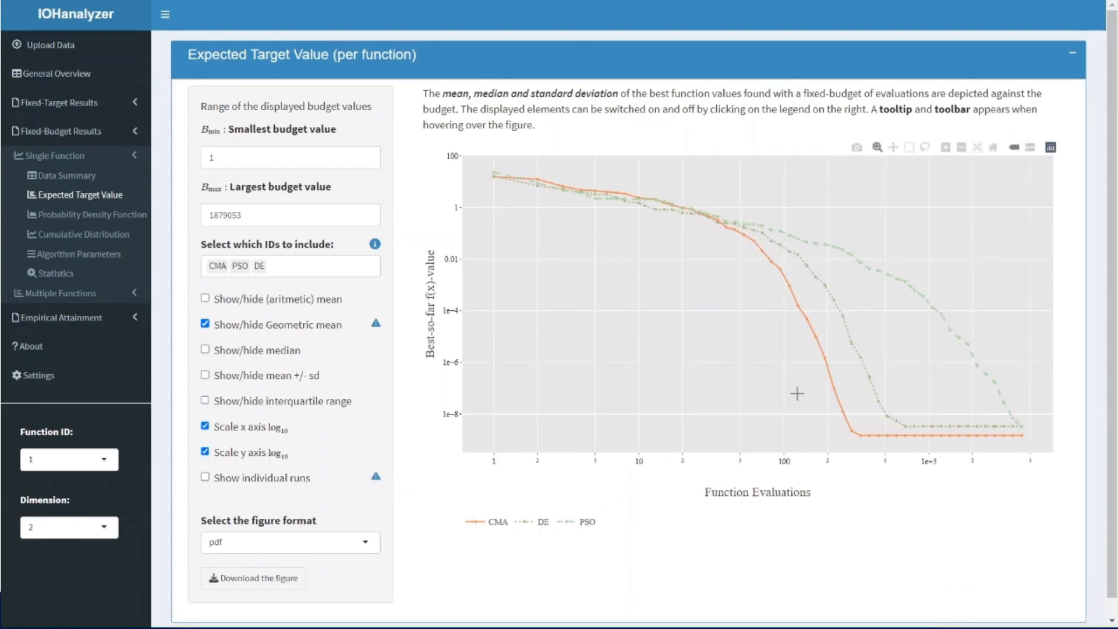
Step: Set the function ID to 2 for the Expected Target Value plot
left_click(69, 459)
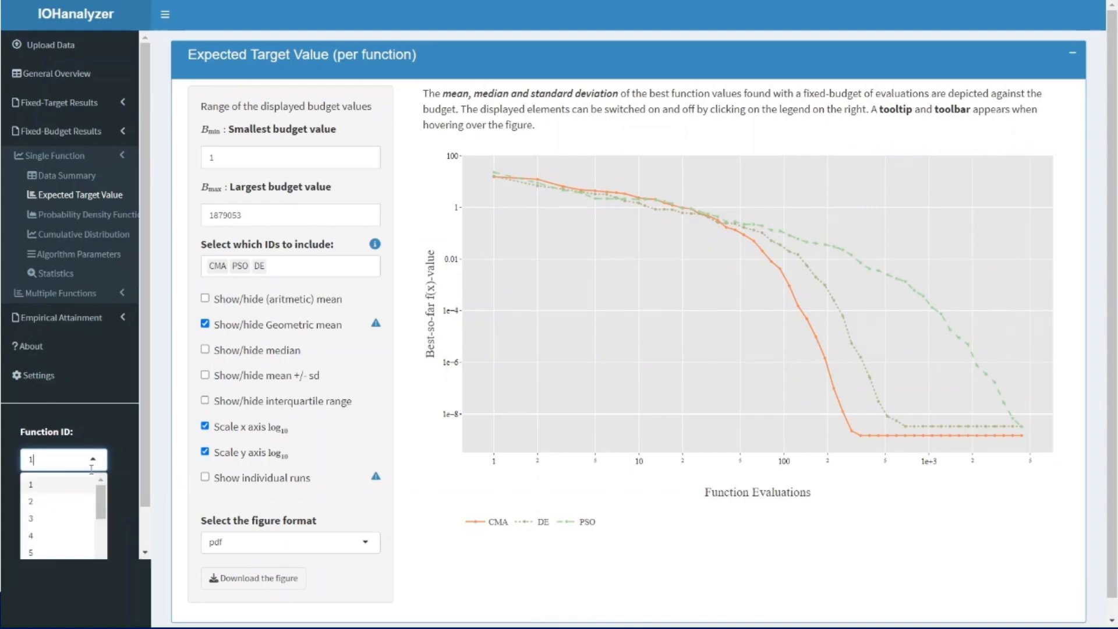
scroll(73, 469, "down", 1)
left_click(68, 456)
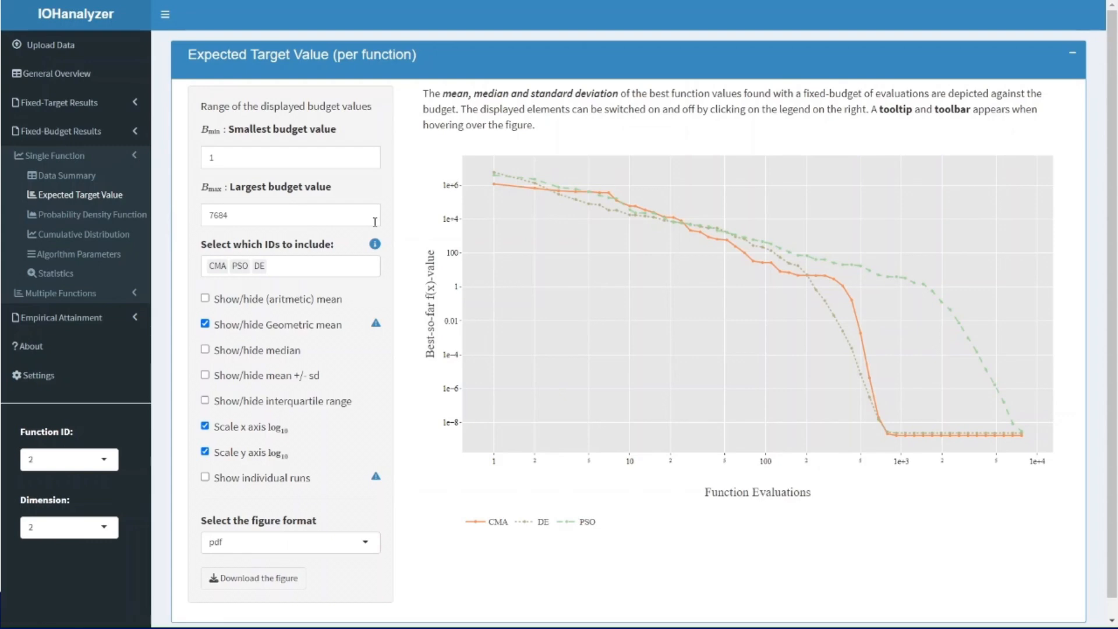
Step: Open the single-function fixed-budget Probability Density Function page and expand the Empirical Probability Density Function of Fixed-Budget Function Values plot
left_click(128, 228)
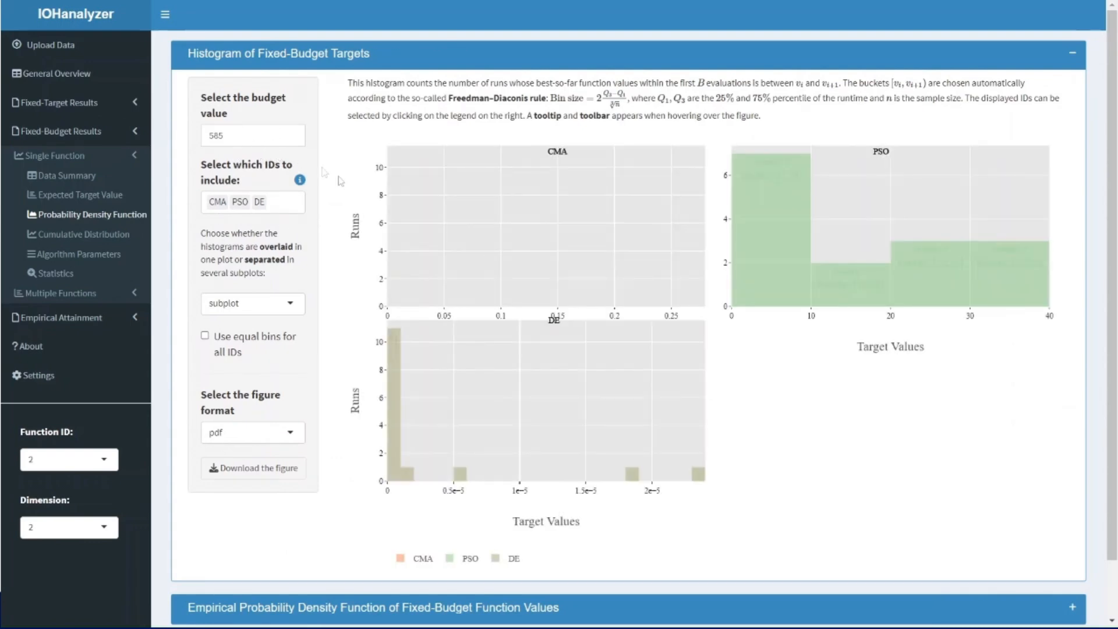
scroll(617, 318, "down", 2)
scroll(512, 266, "up", 2)
scroll(804, 470, "down", 2)
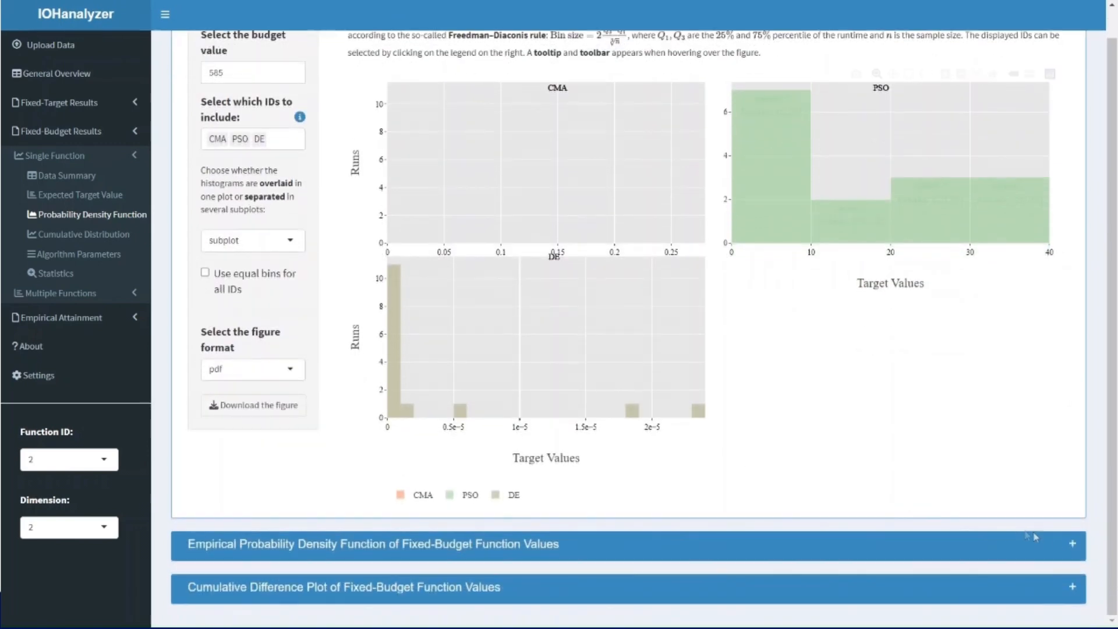
left_click(1073, 544)
scroll(740, 382, "down", 14)
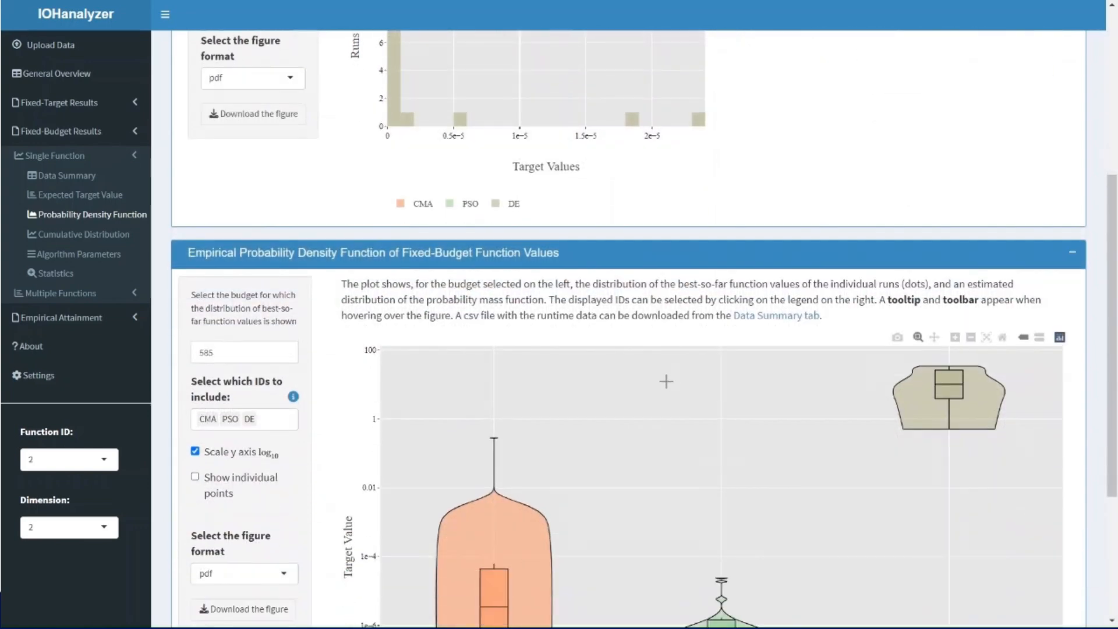
scroll(656, 373, "down", 1)
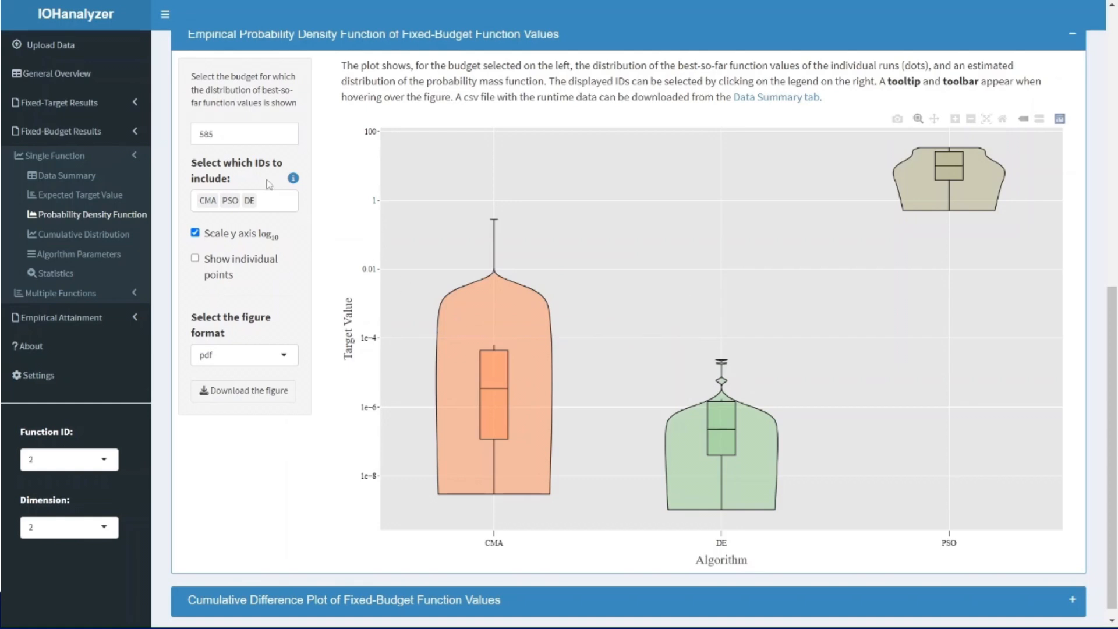
Step: Set the budget for the empirical probability density plot to 100
left_click_drag(230, 136, 186, 138)
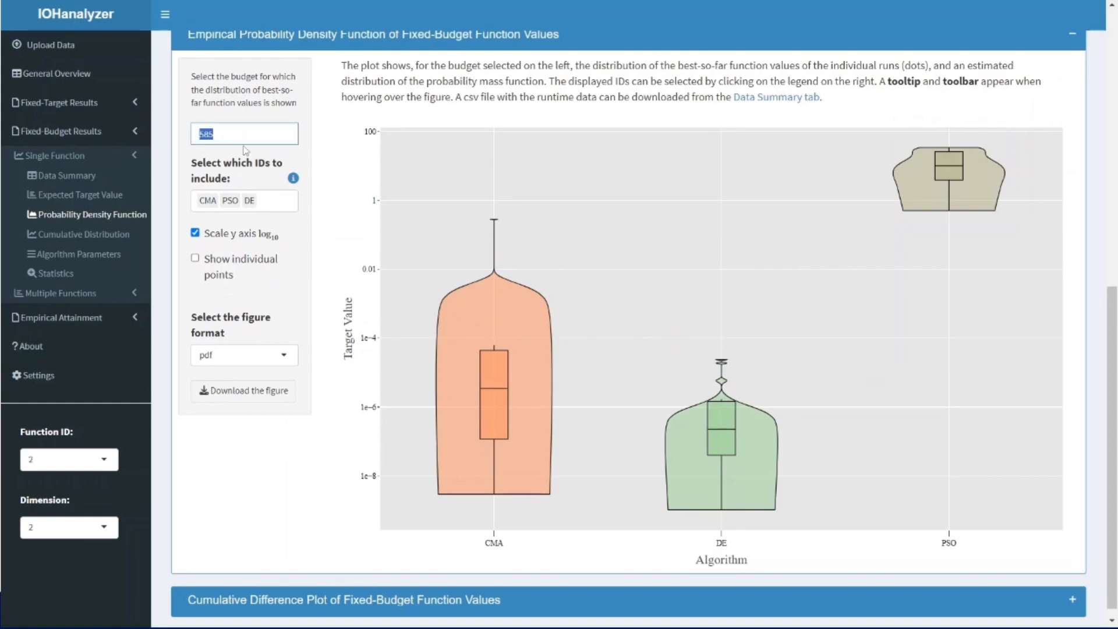
type("100")
left_click(261, 121)
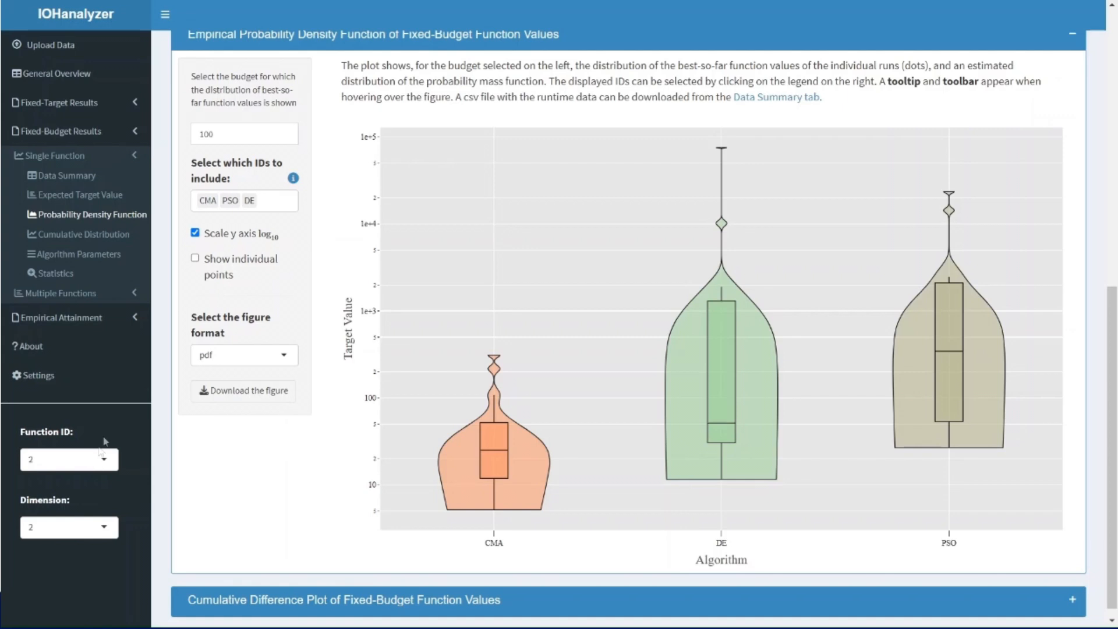
Step: Open the fixed-budget Expected Target Value plots for multiple functions and look through the CMA curves of all functions
left_click(134, 293)
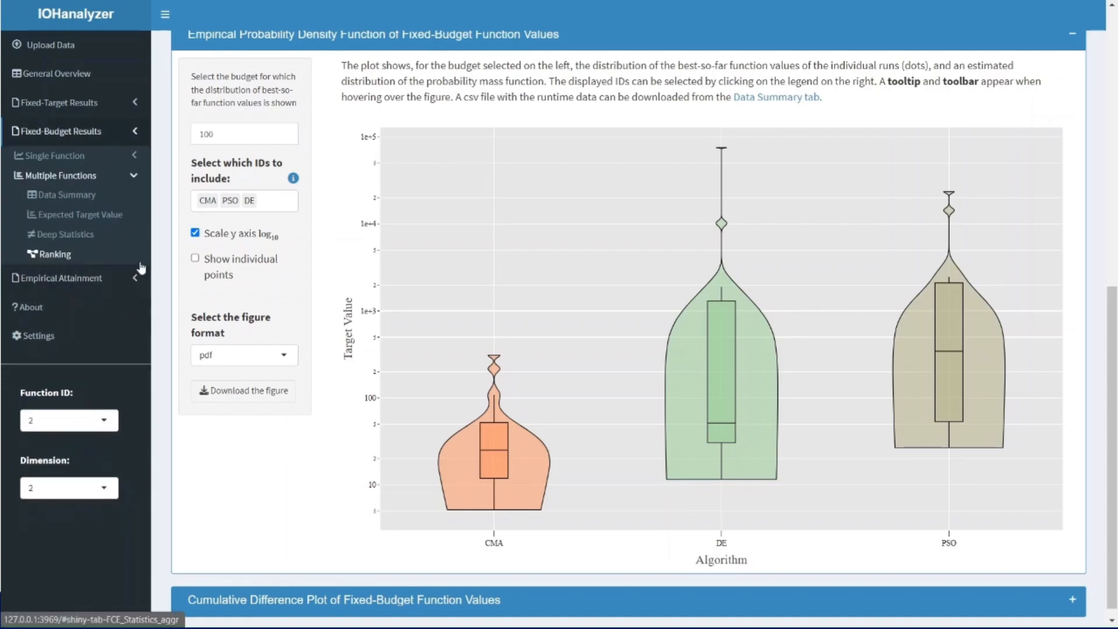
left_click(128, 223)
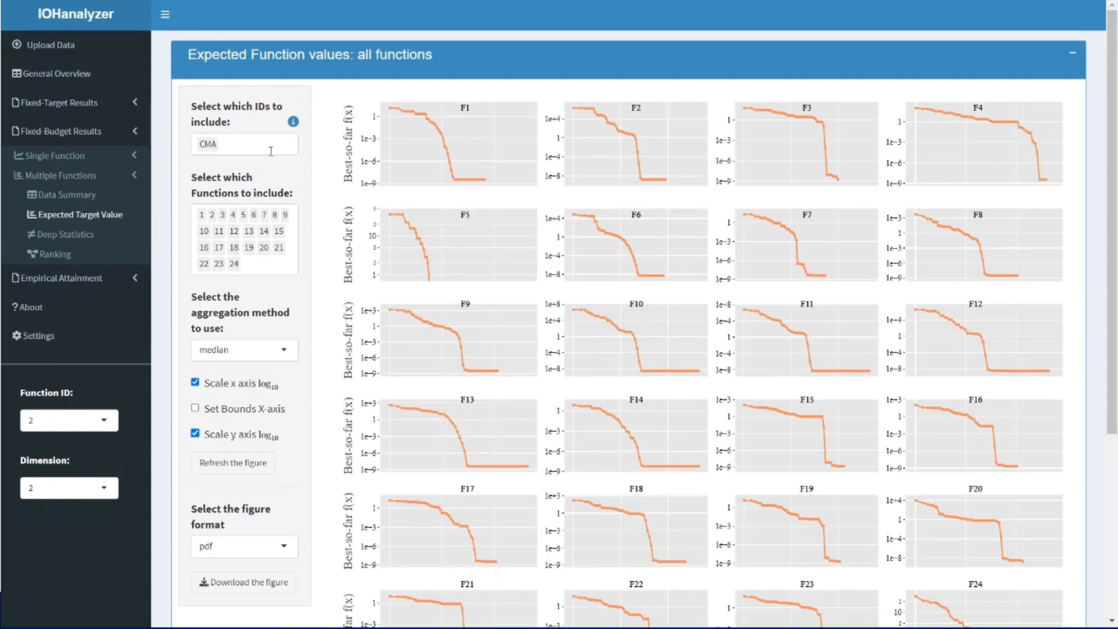
scroll(392, 145, "down", 4)
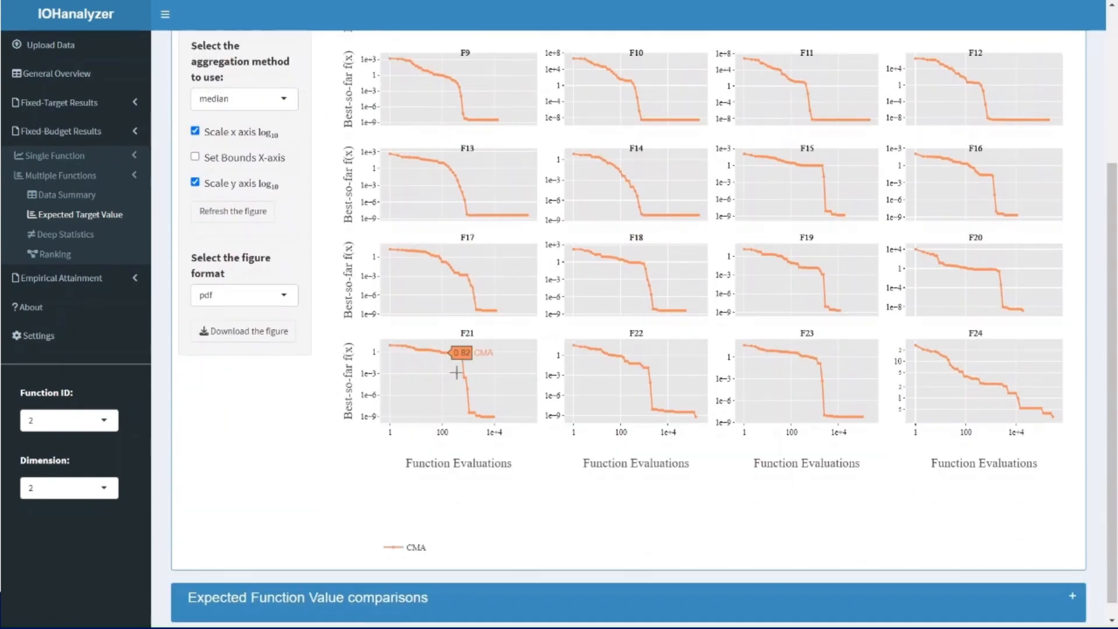
scroll(456, 374, "up", 4)
Step: Add DE to the algorithms in the all-functions expected value figure, refresh it and compare the curves with CMA
left_click(233, 147)
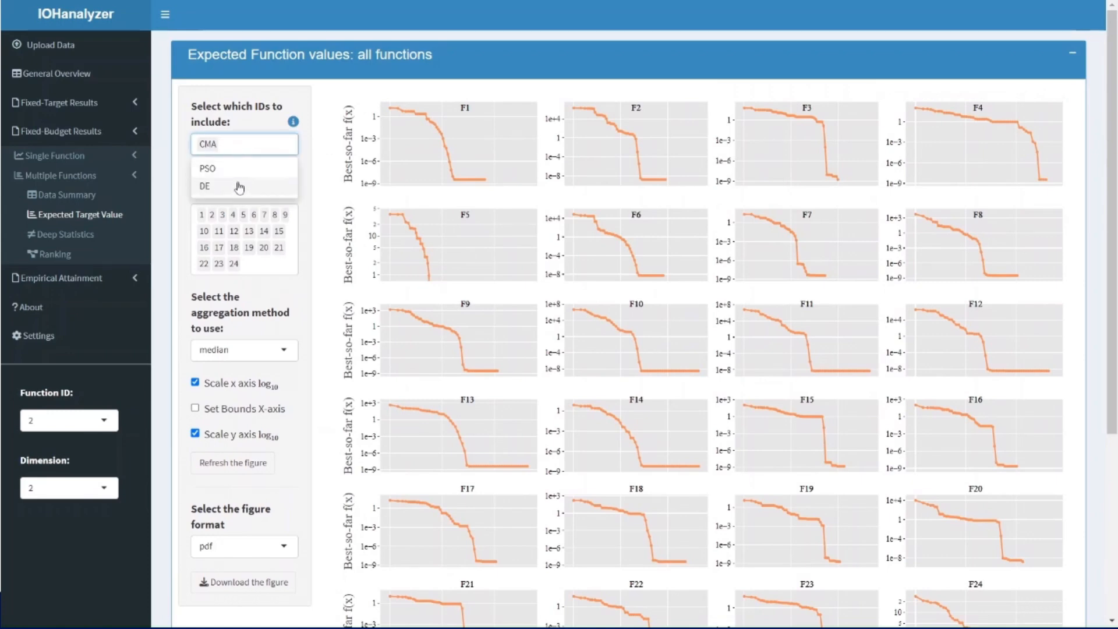
left_click(238, 187)
scroll(253, 126, "down", 2)
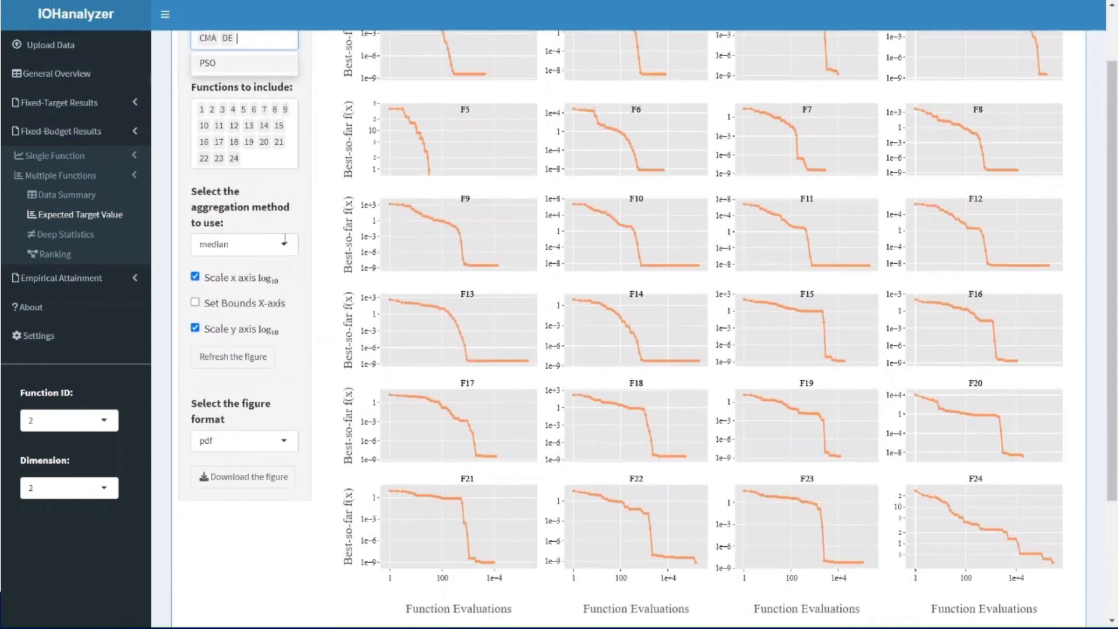
left_click(275, 362)
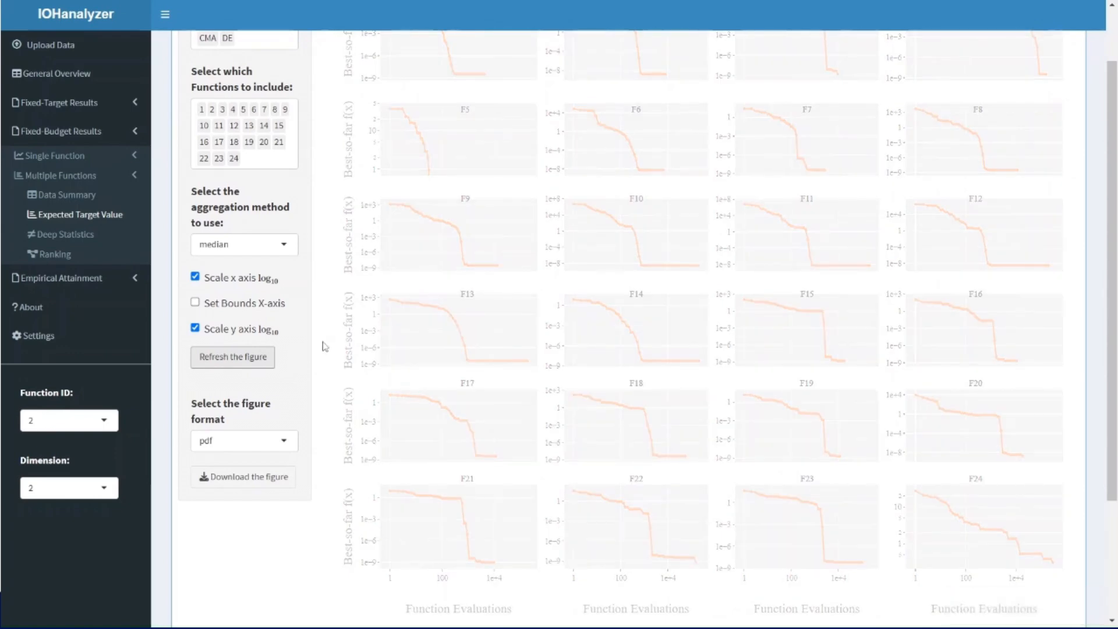
scroll(330, 318, "up", 2)
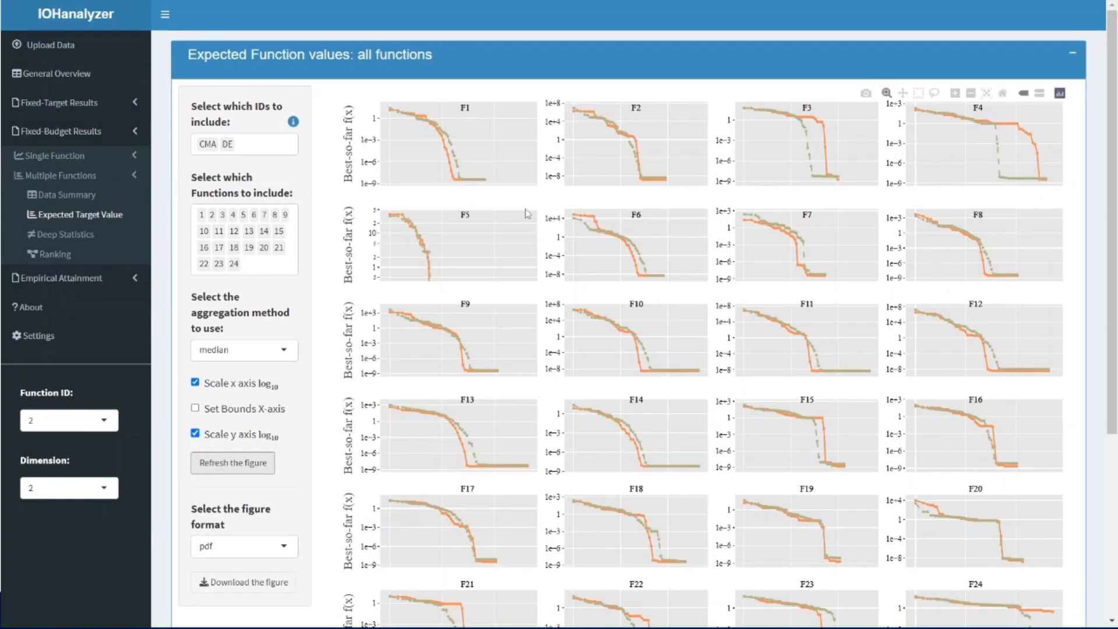
scroll(527, 213, "down", 5)
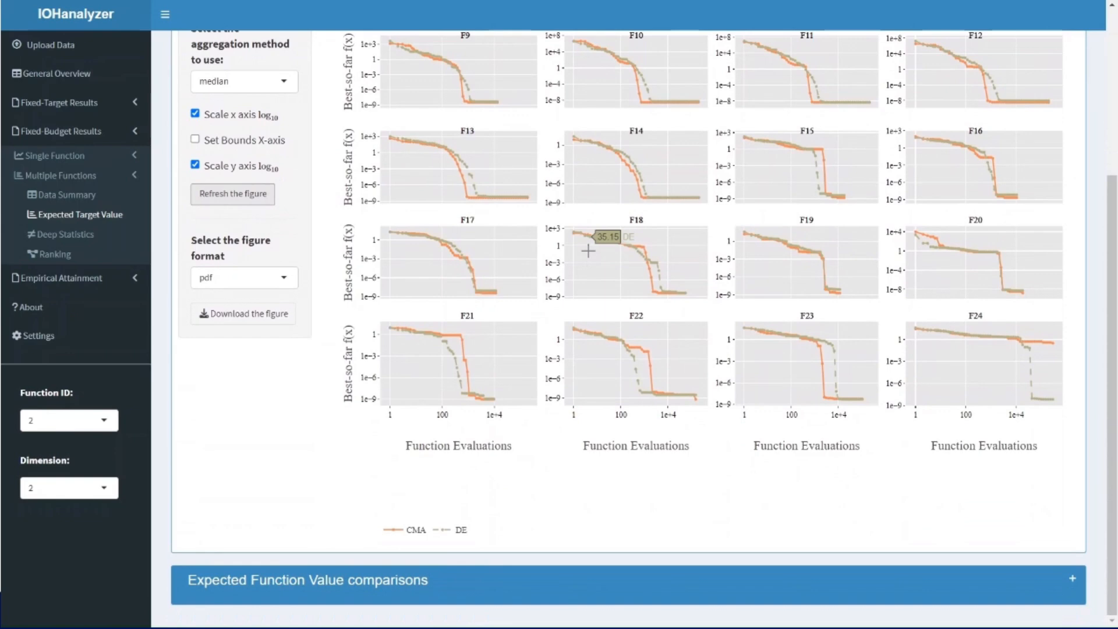
scroll(589, 251, "up", 5)
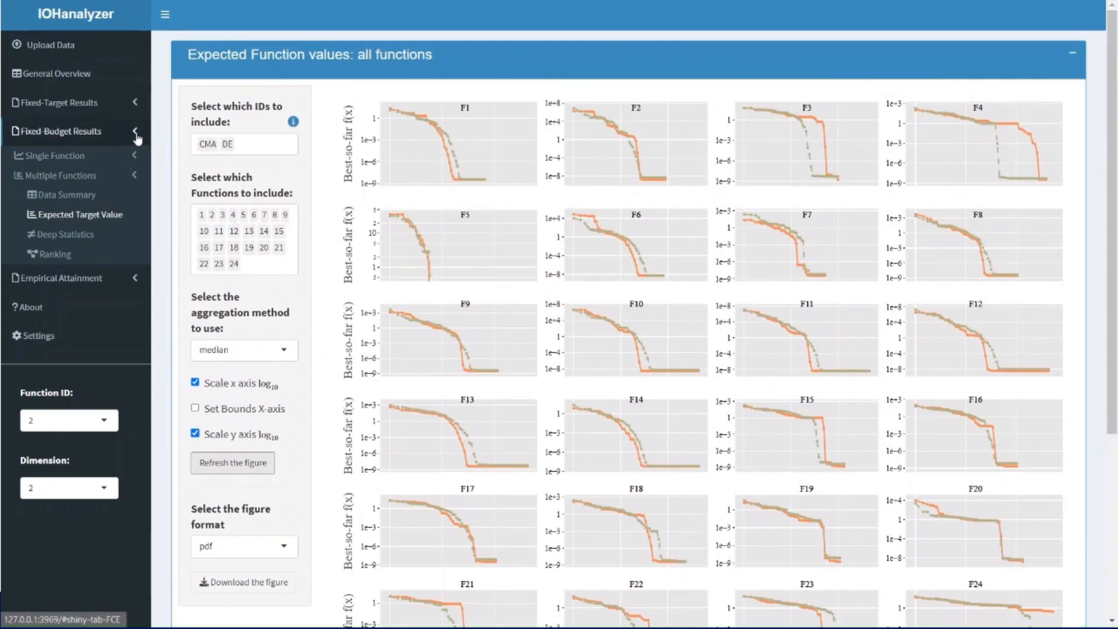
Step: Open the single-function Expected Runtime plot in the fixed-target results and examine the curves of the three algorithms
left_click(129, 109)
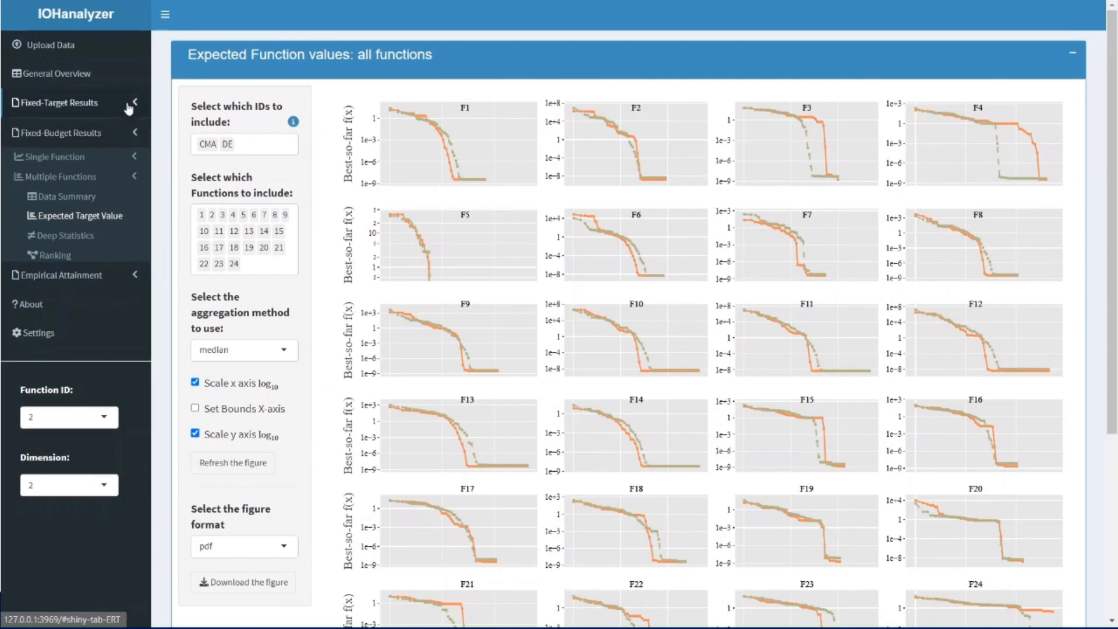
left_click(113, 131)
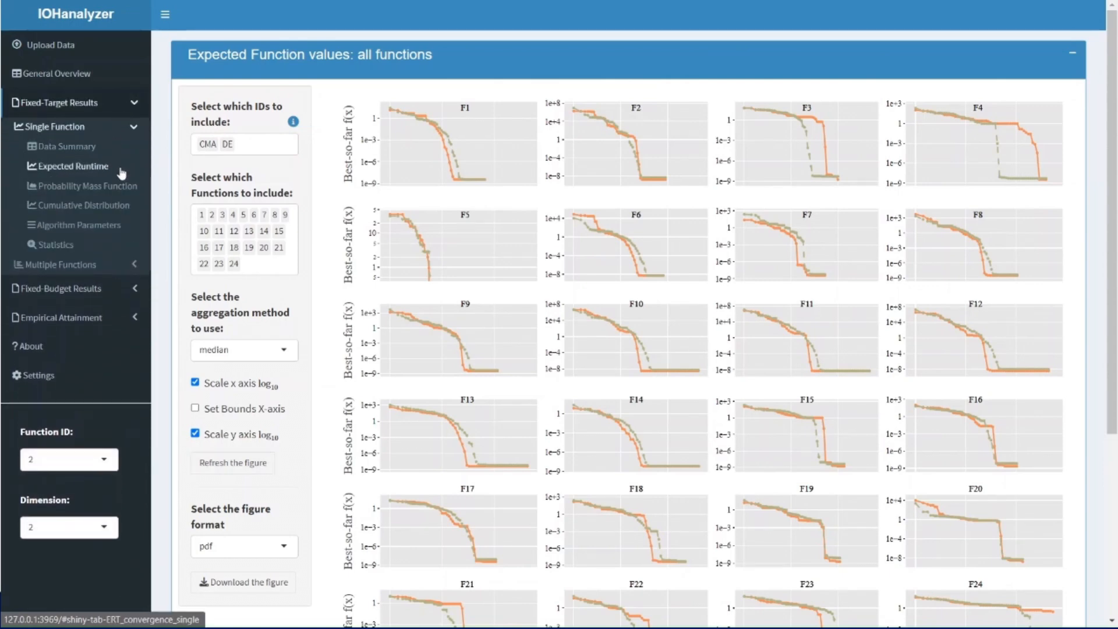
left_click(120, 169)
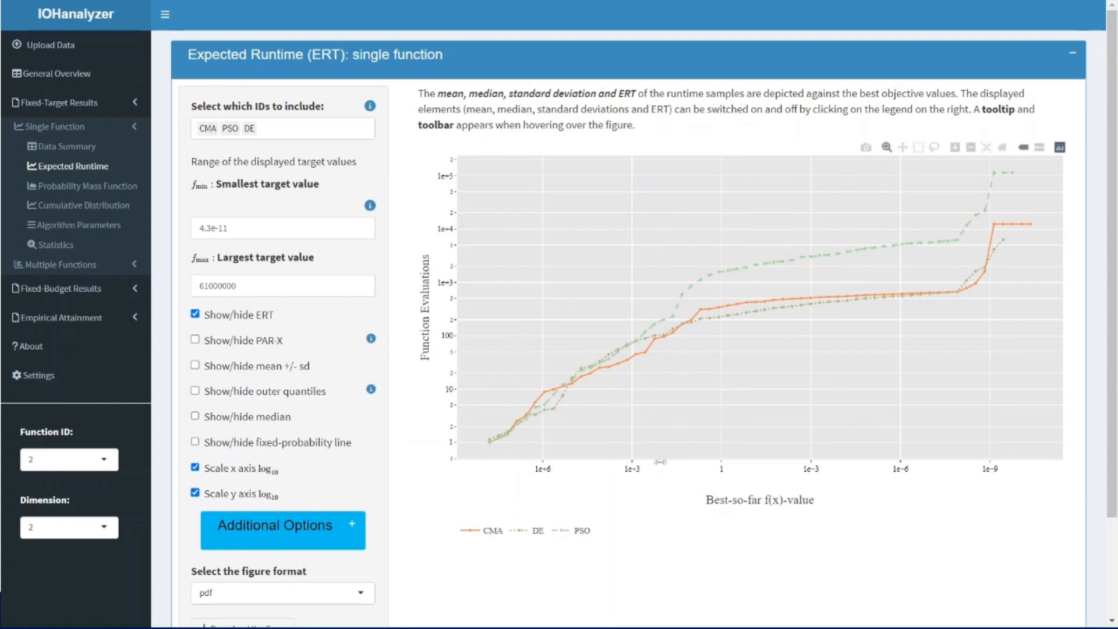
scroll(673, 447, "down", 3)
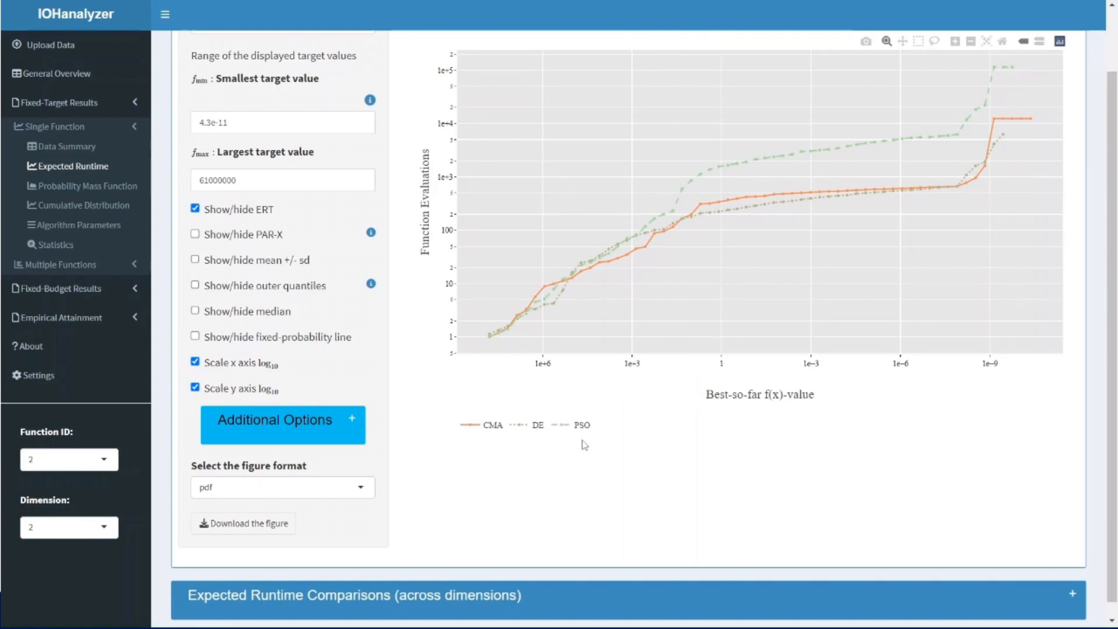
scroll(423, 478, "up", 2)
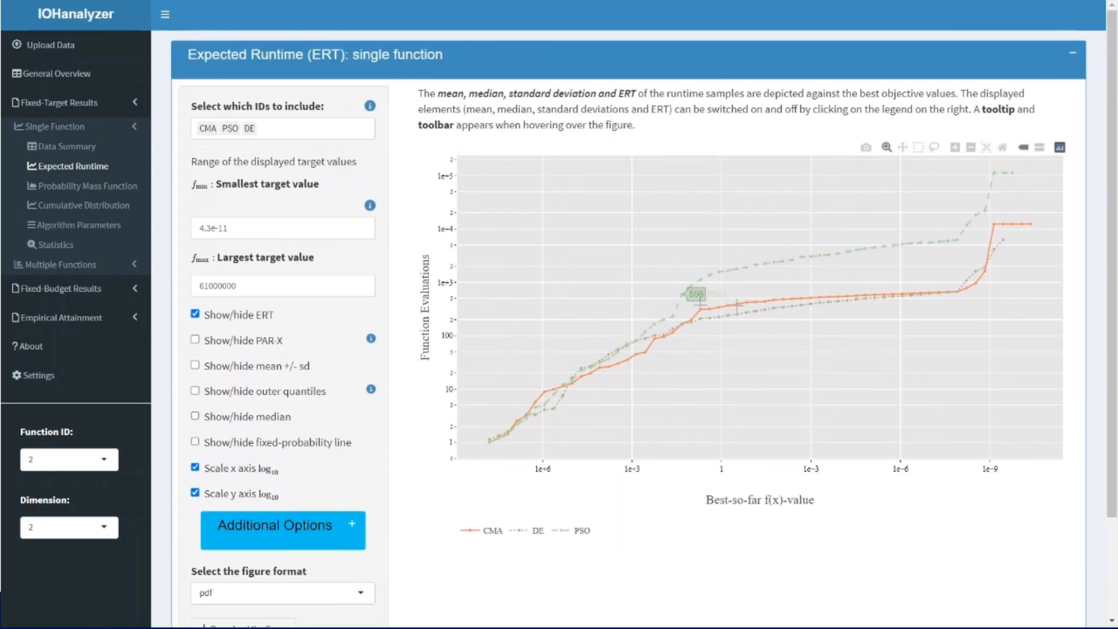
Step: View the available download formats for the Expected Runtime figure, keeping pdf
scroll(806, 268, "down", 2)
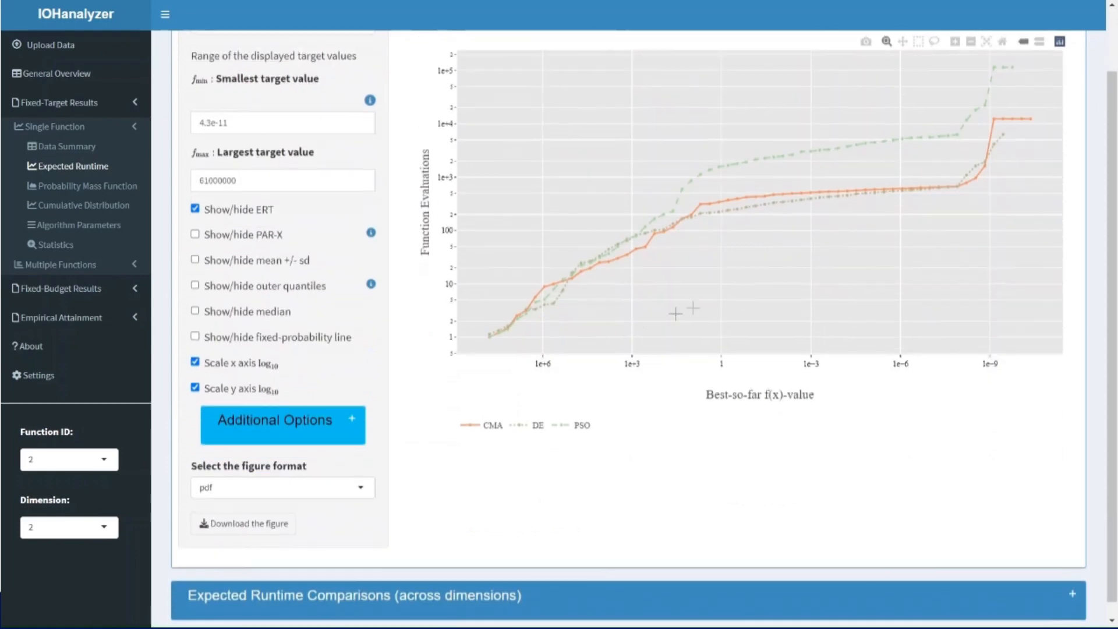
left_click(342, 472)
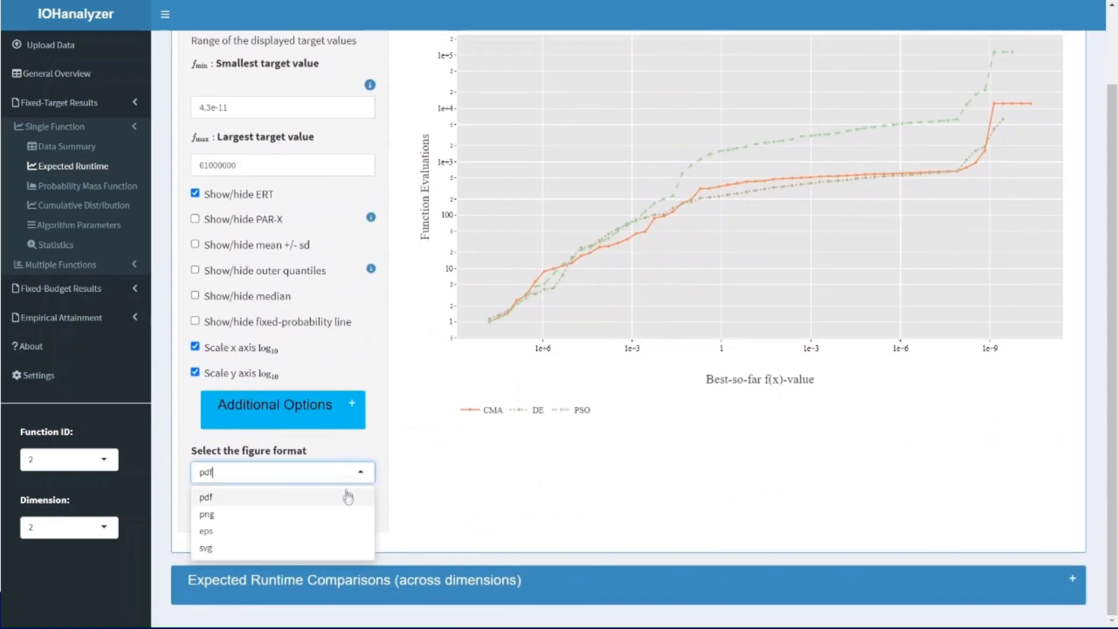
left_click(480, 510)
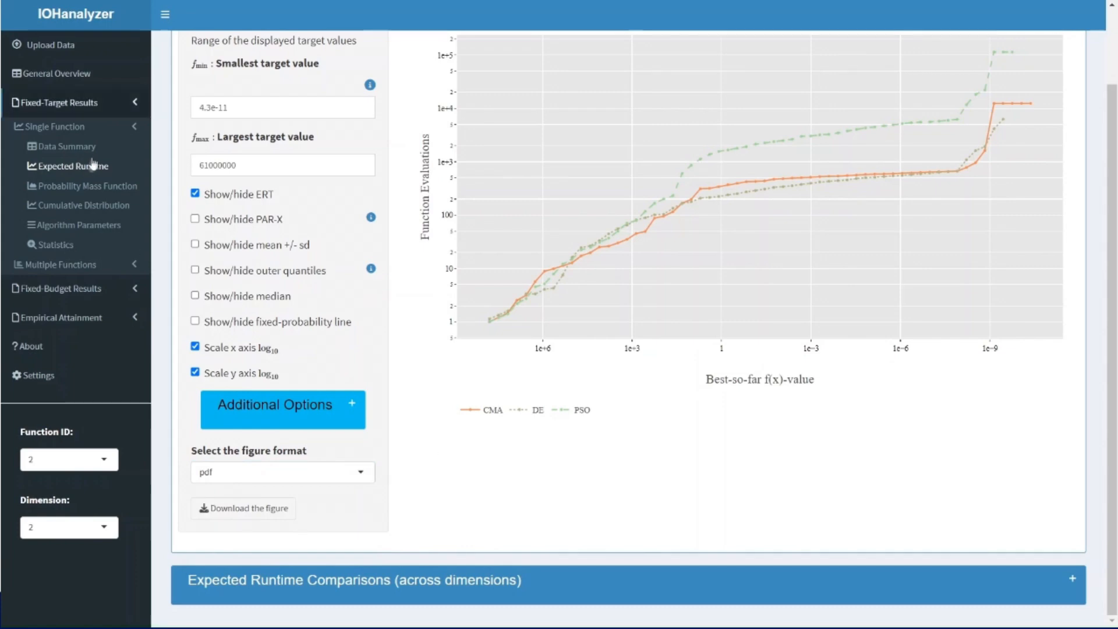
Step: Open the single-function fixed-target Data Summary and examine its overview and runtime statistics tables and the available export formats, keeping csv
left_click(65, 146)
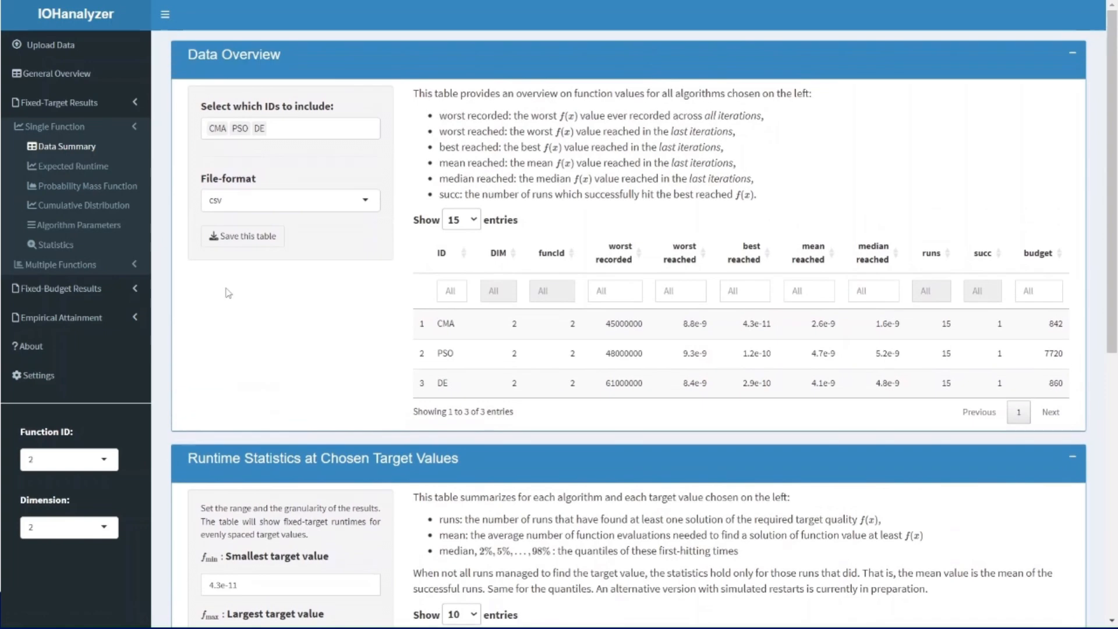
scroll(350, 252, "down", 6)
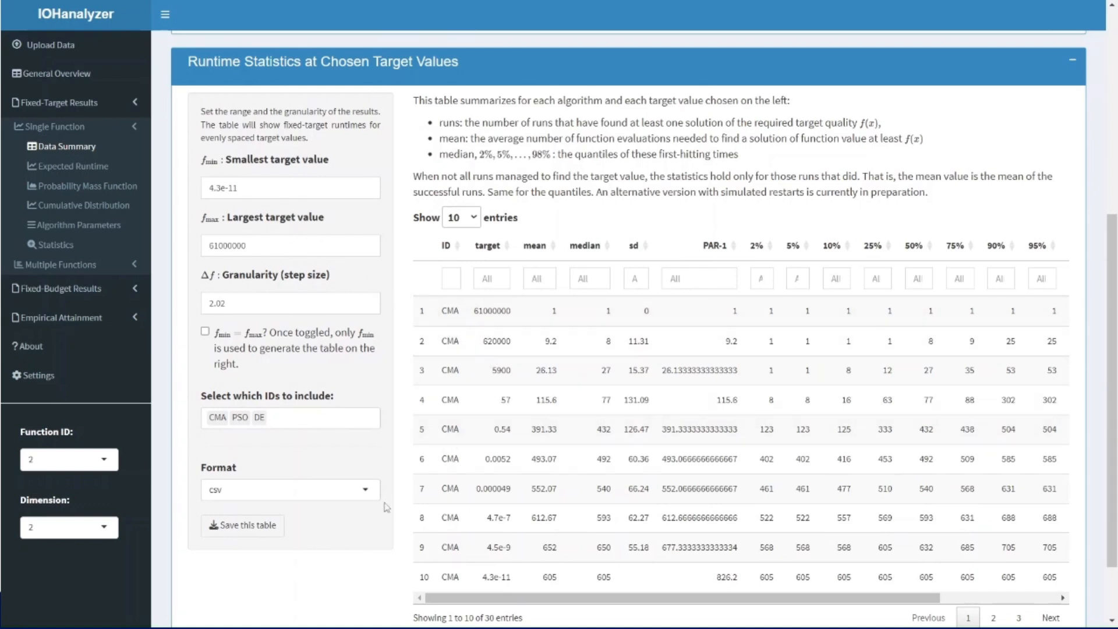
left_click(335, 493)
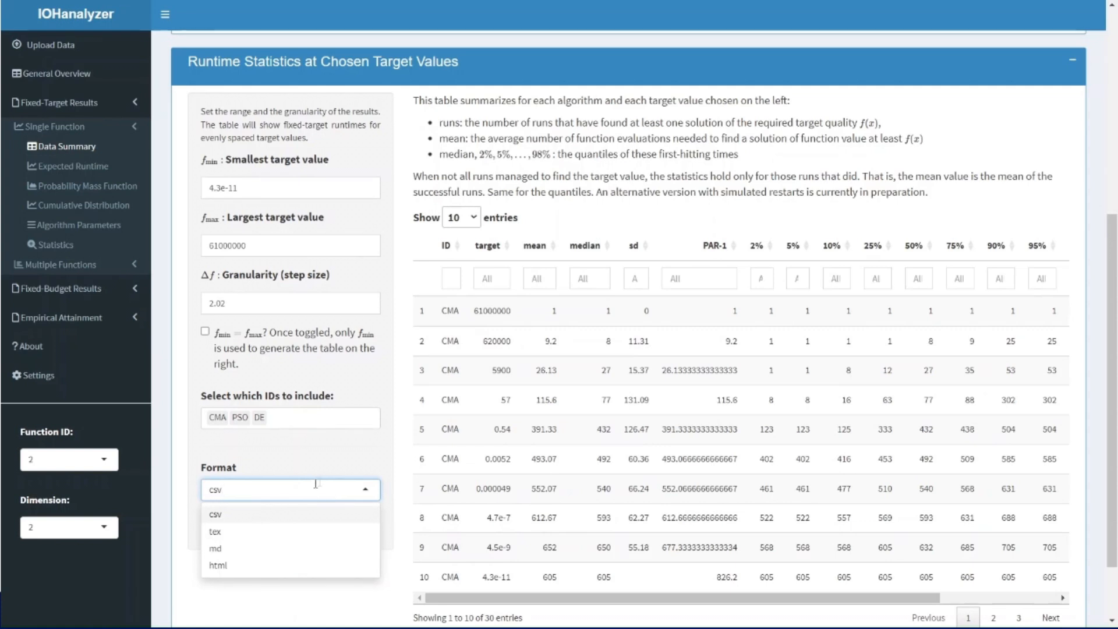
left_click(341, 473)
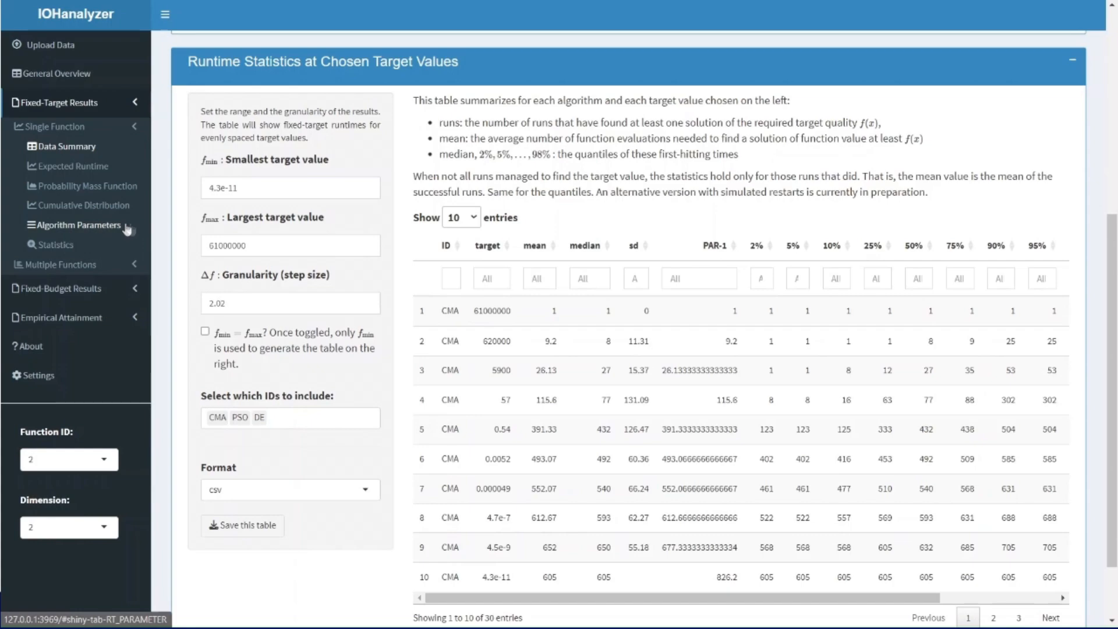
scroll(316, 310, "up", 7)
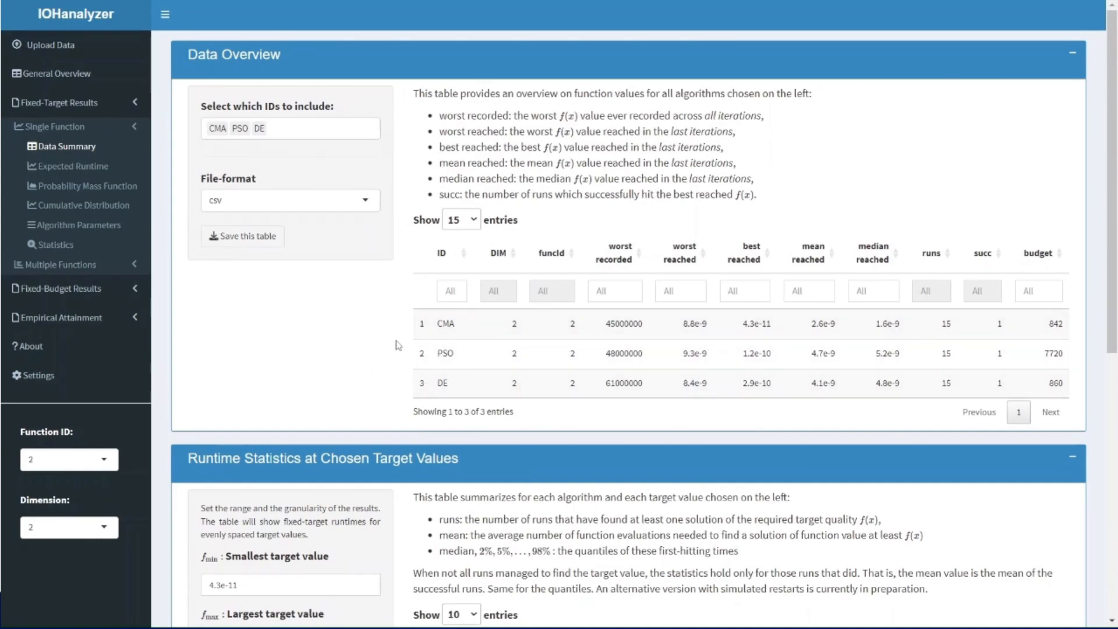
Step: Open the fixed-target Algorithm Parameters page and examine the parameter statistics table at the chosen target values
left_click(135, 227)
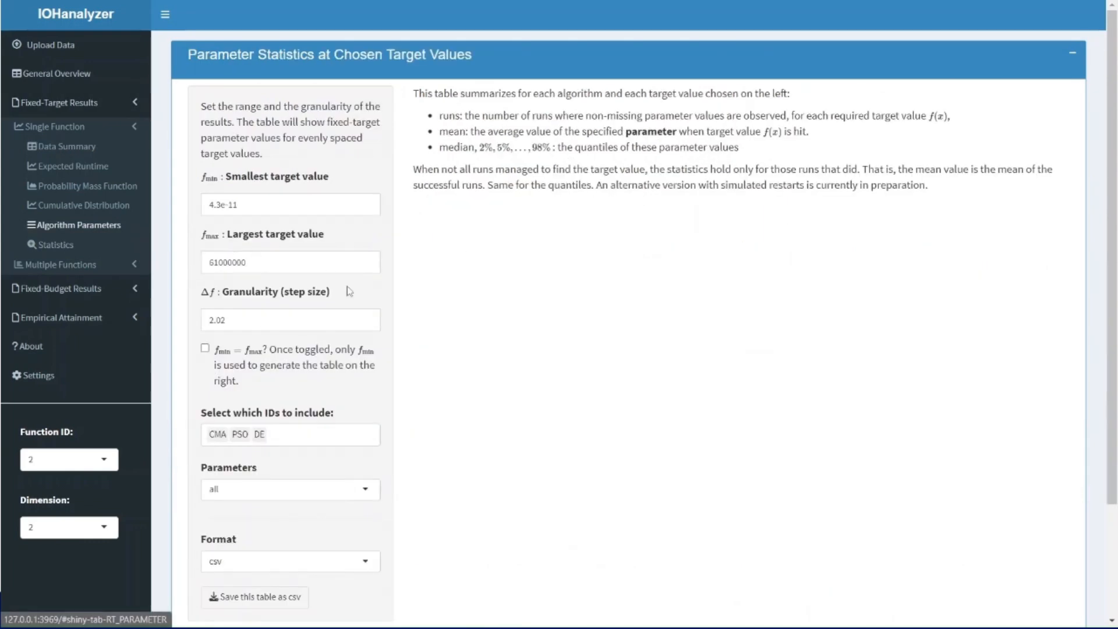
scroll(592, 244, "down", 5)
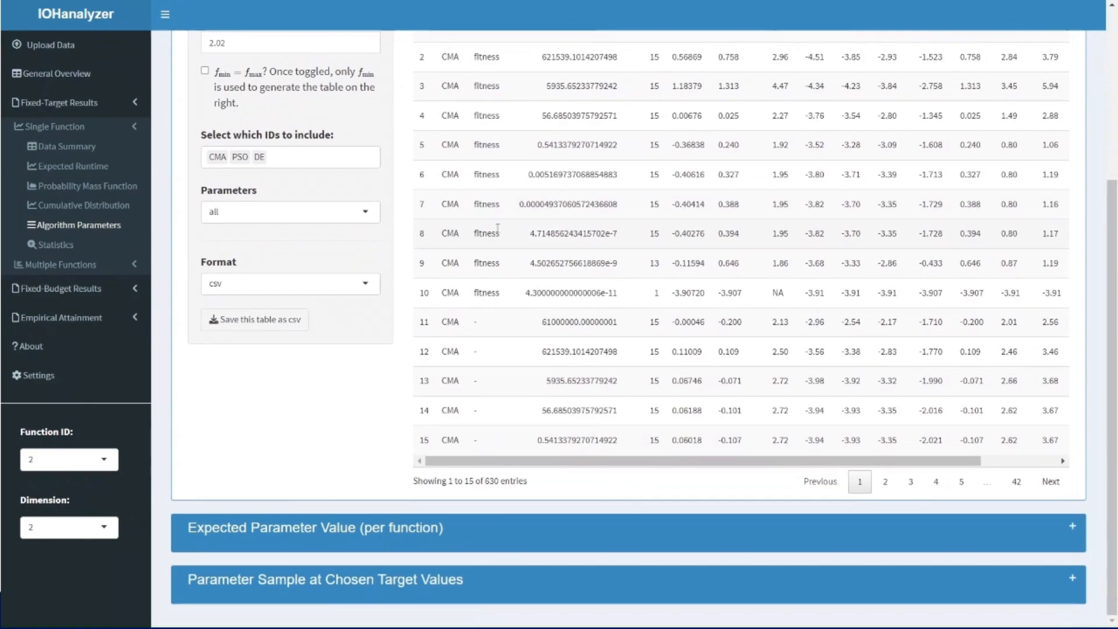
scroll(466, 252, "up", 4)
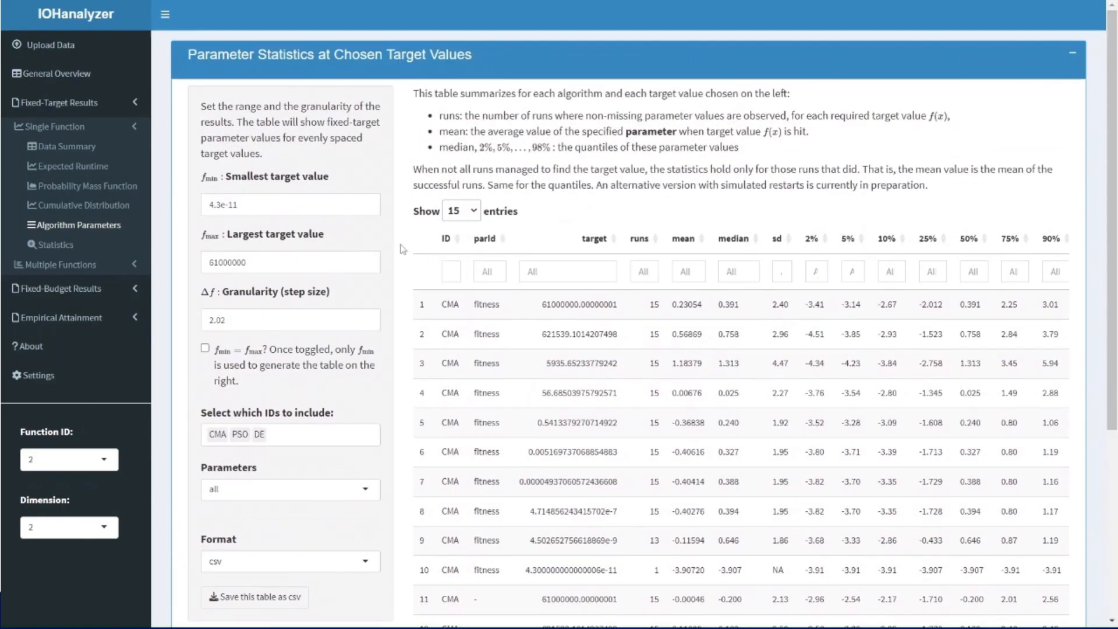
scroll(466, 251, "down", 5)
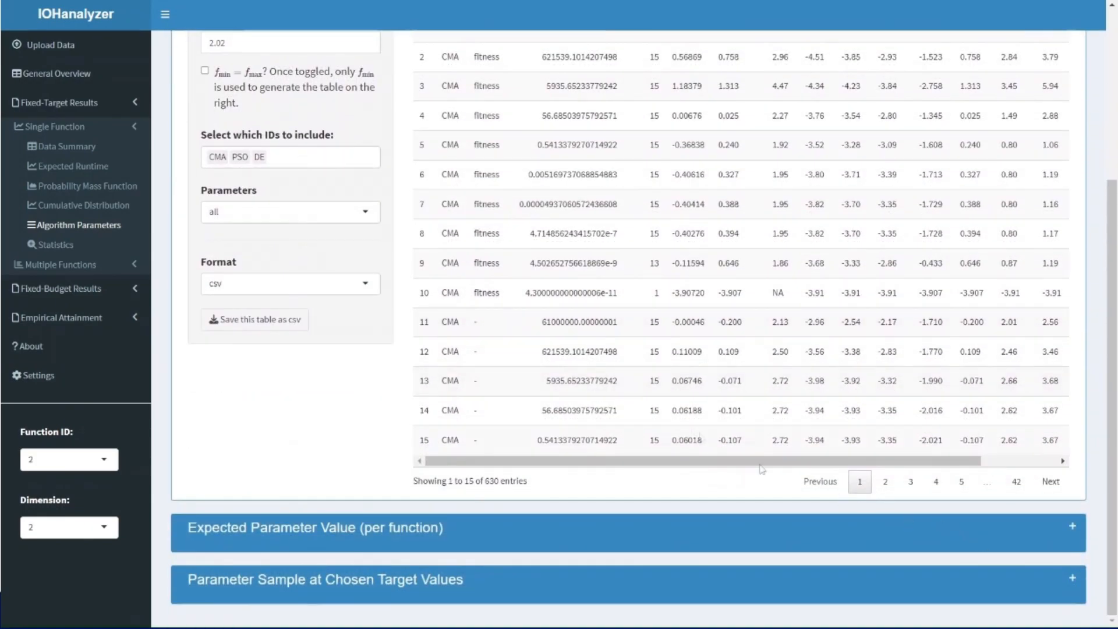
scroll(564, 373, "up", 4)
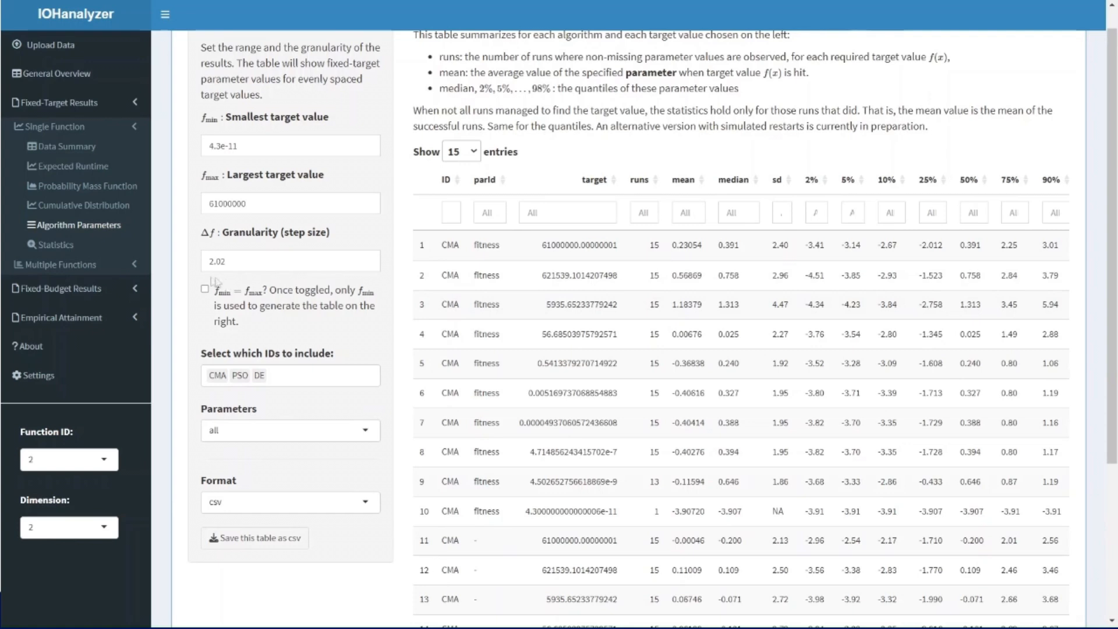
Step: Open the fixed-target Cumulative Distribution plot aggregated over multiple functions
left_click(115, 268)
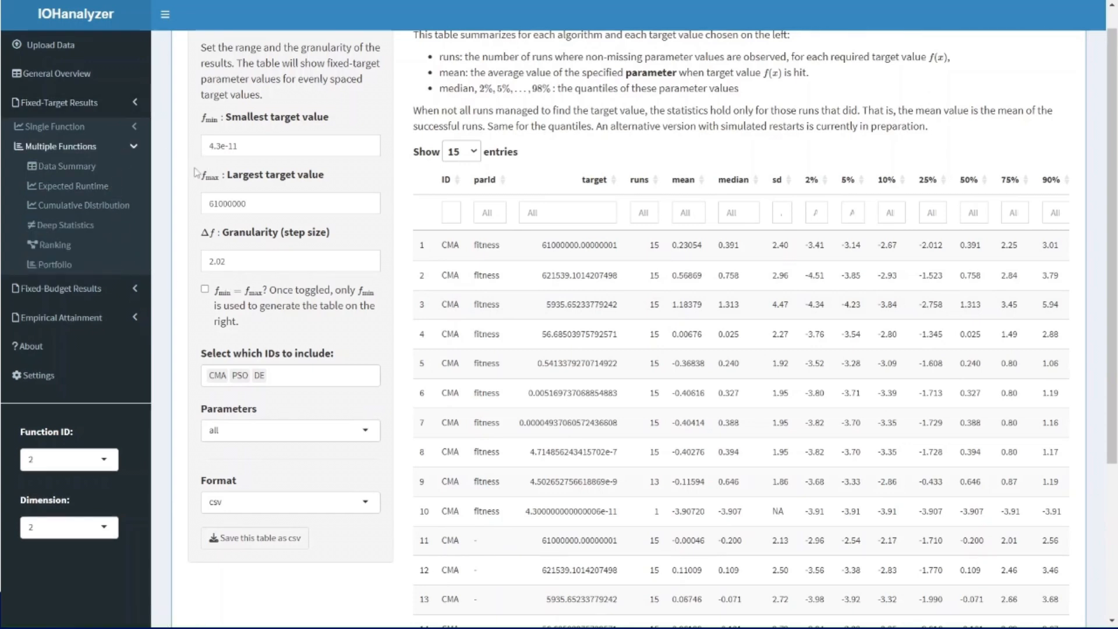
left_click(124, 215)
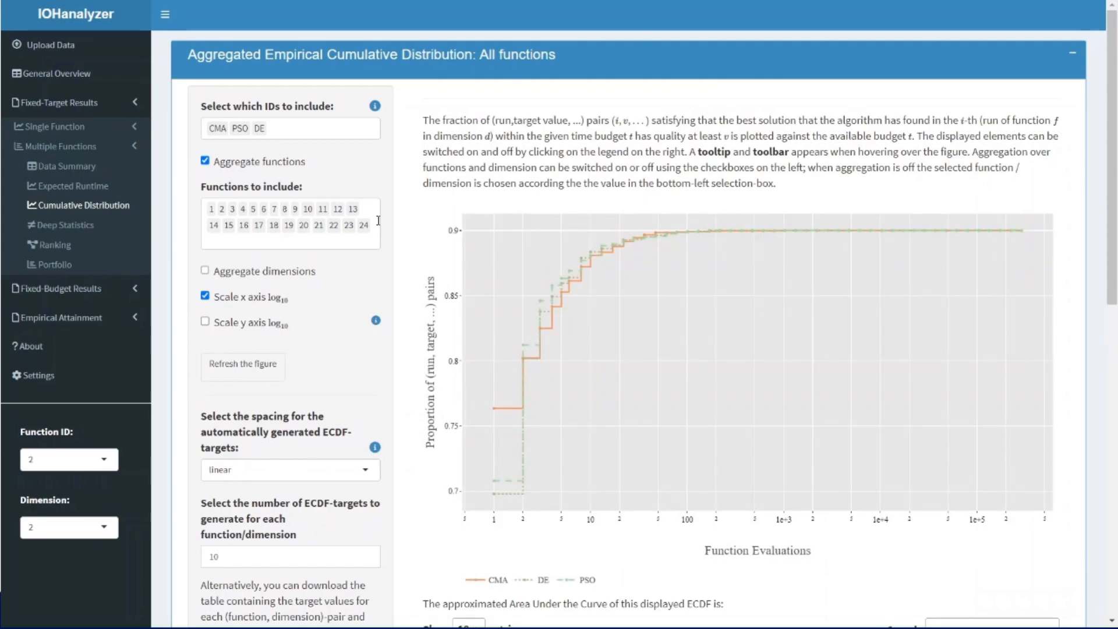
Step: Set the spacing of the automatically generated ECDF targets to bbob and refresh the aggregated cumulative distribution figure
scroll(361, 260, "down", 2)
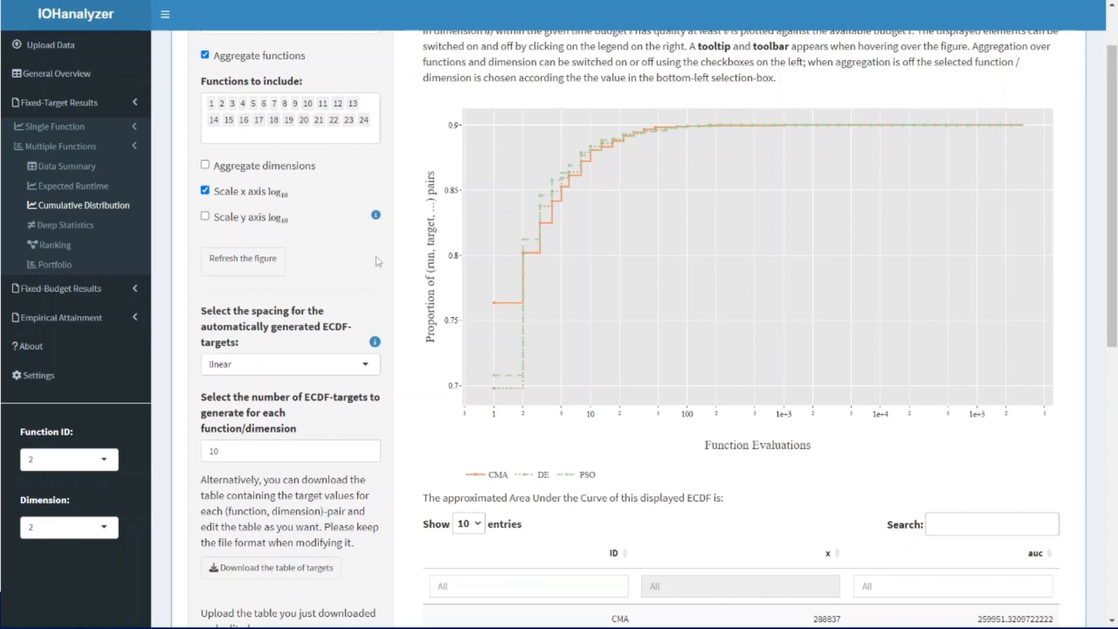
mouse_move(432, 263)
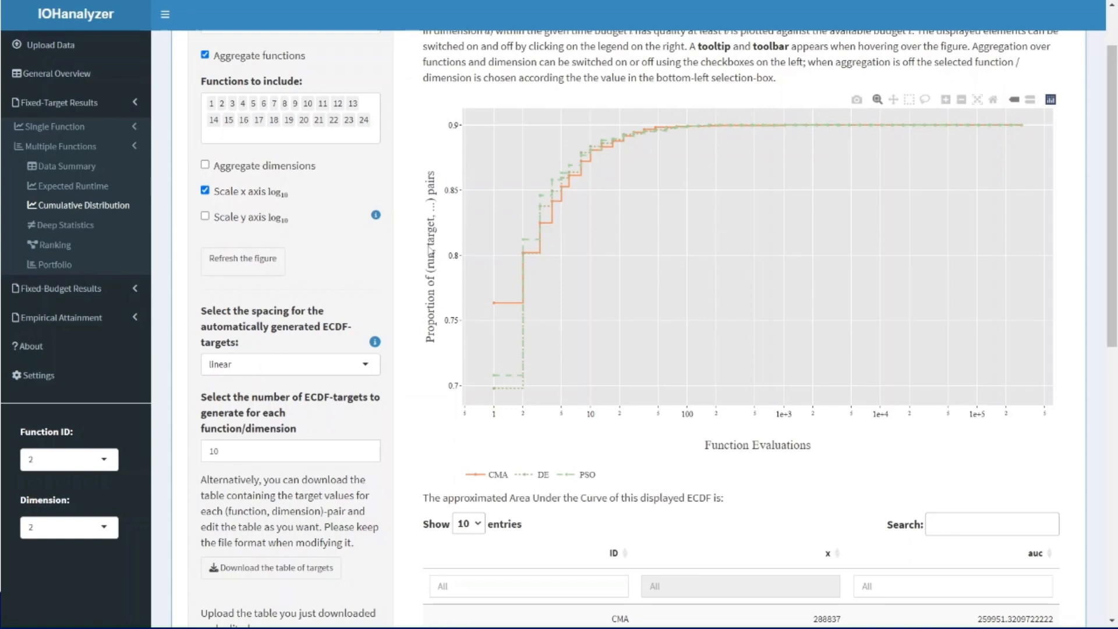
scroll(432, 250, "down", 1)
left_click(340, 295)
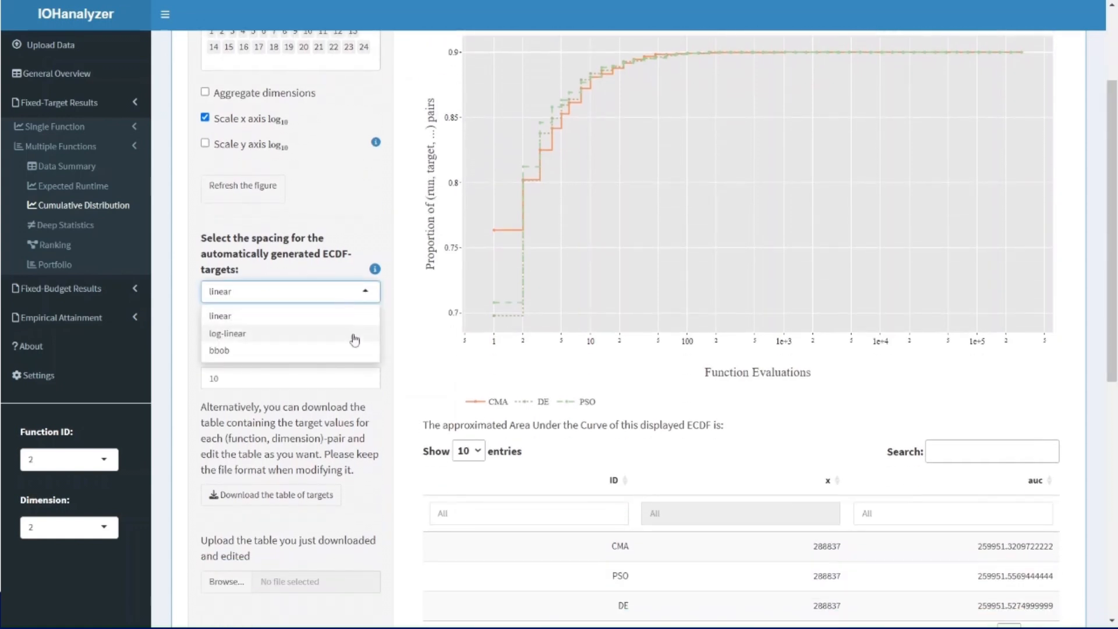
left_click(347, 350)
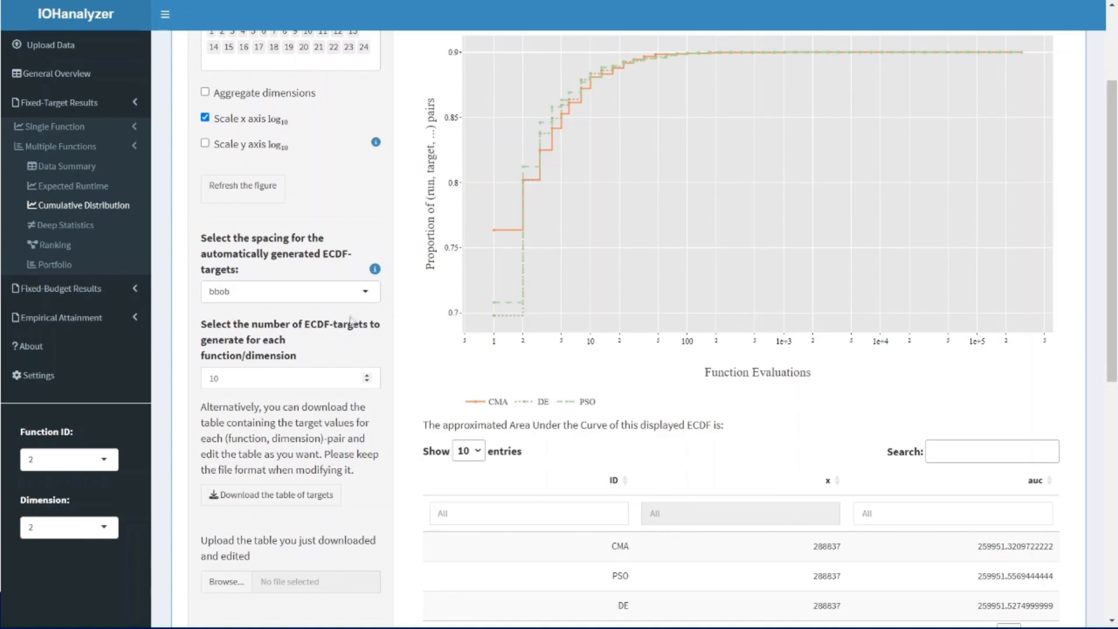
left_click(247, 190)
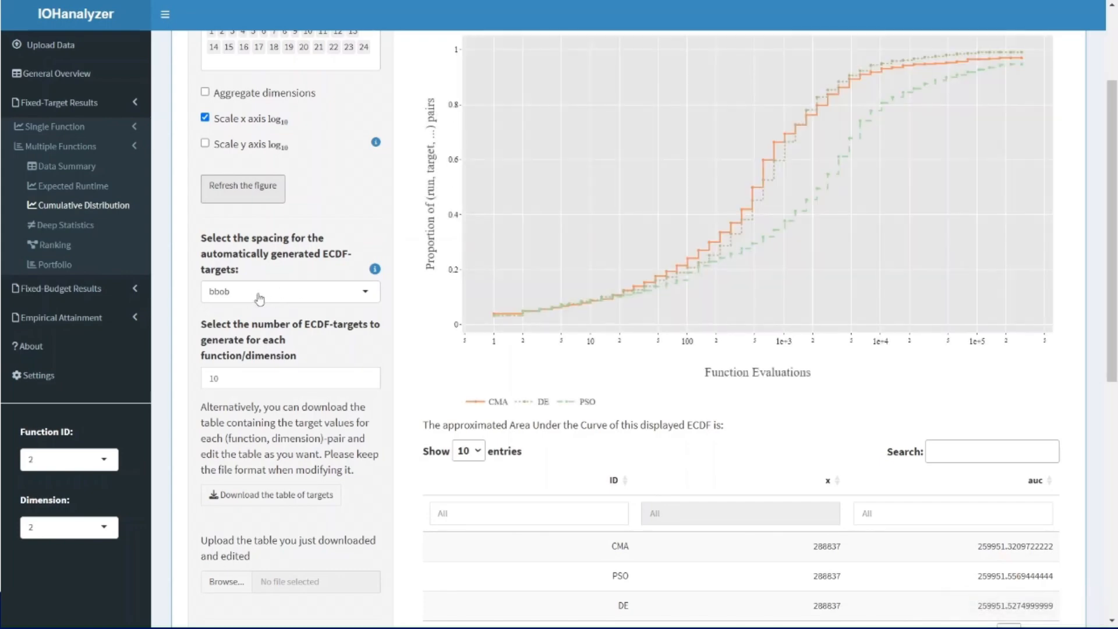
Step: Examine the refreshed ECDF figure together with its area-under-the-curve table, selected targets table and download options
scroll(385, 325, "up", 2)
scroll(385, 324, "up", 2)
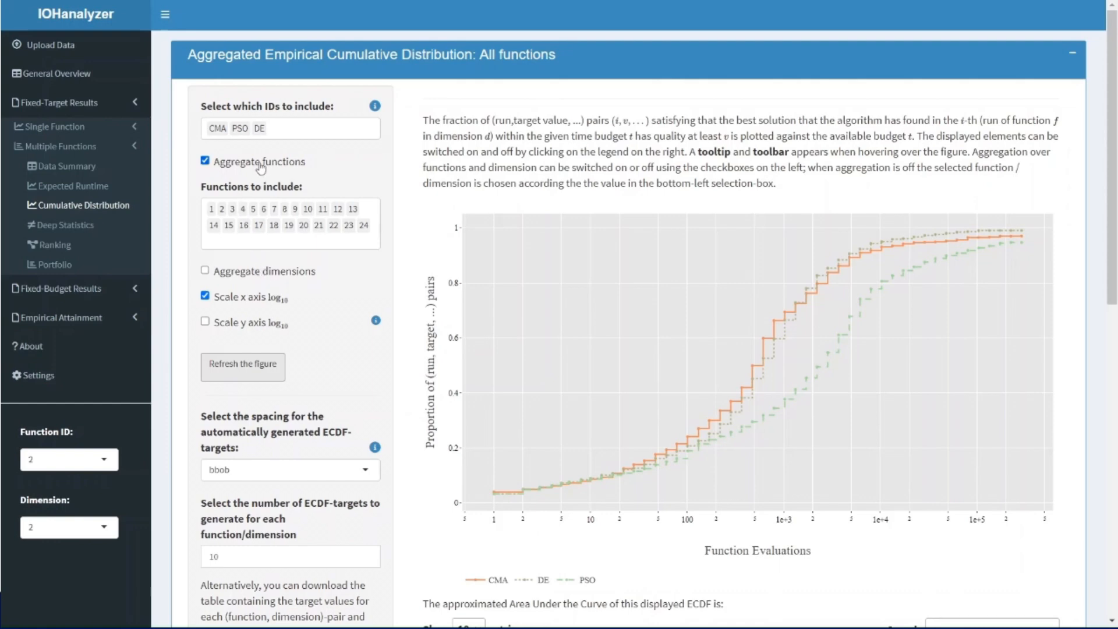
scroll(321, 317, "down", 2)
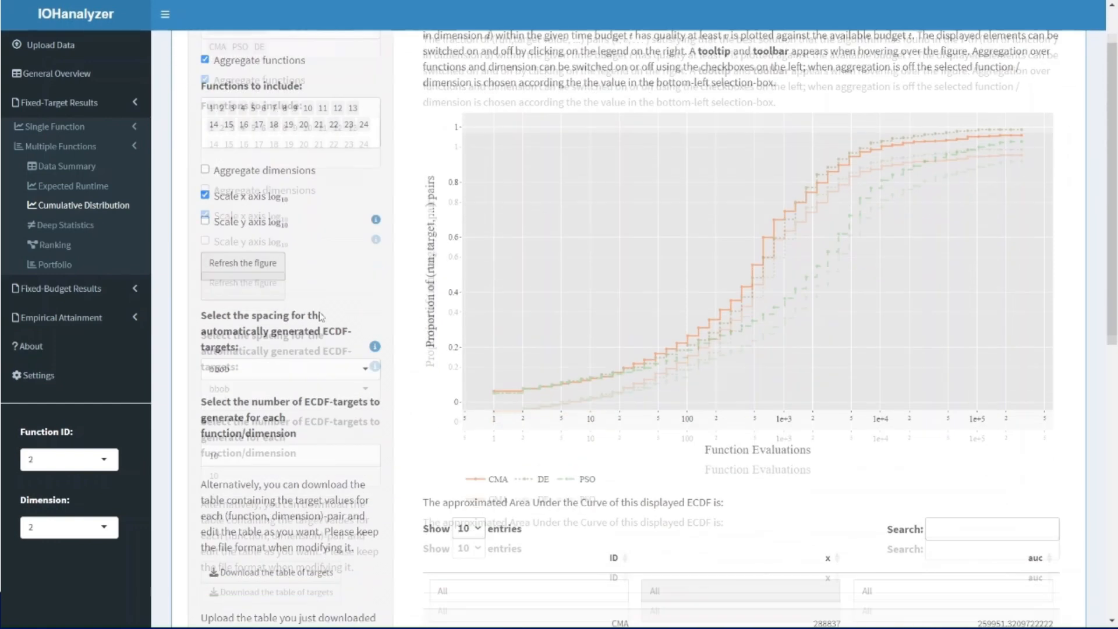
scroll(321, 317, "down", 4)
scroll(347, 338, "down", 2)
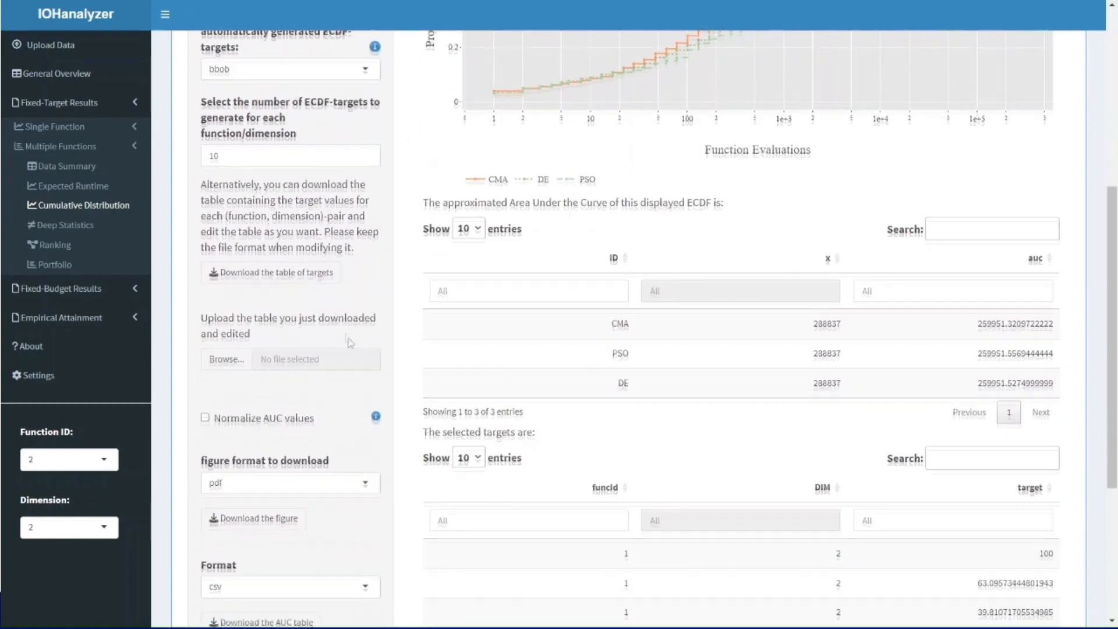
scroll(347, 338, "down", 5)
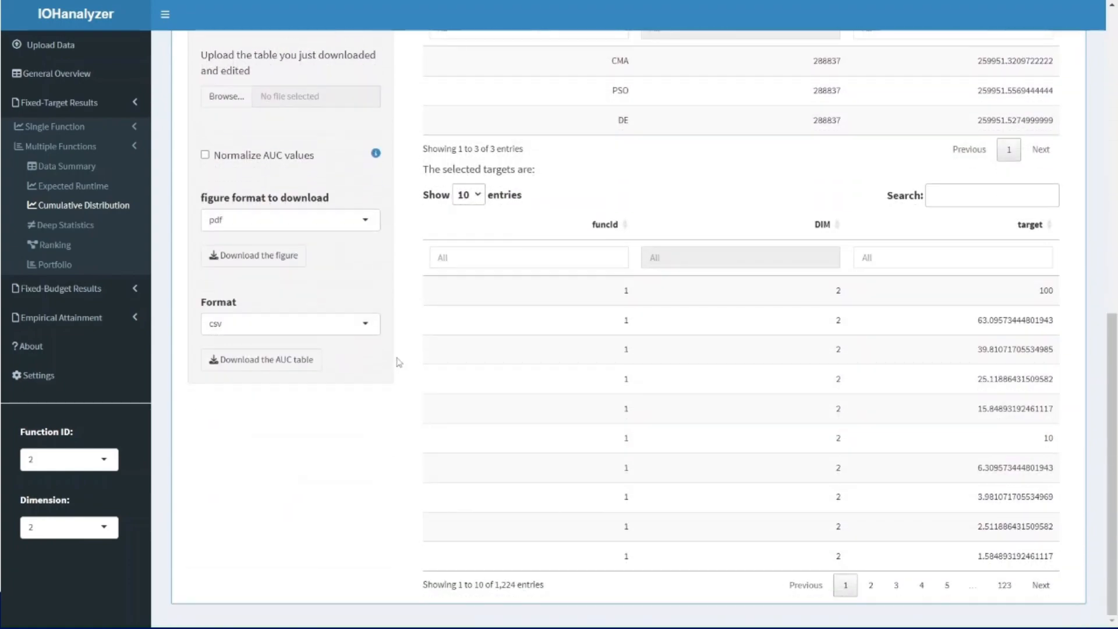
scroll(399, 362, "up", 12)
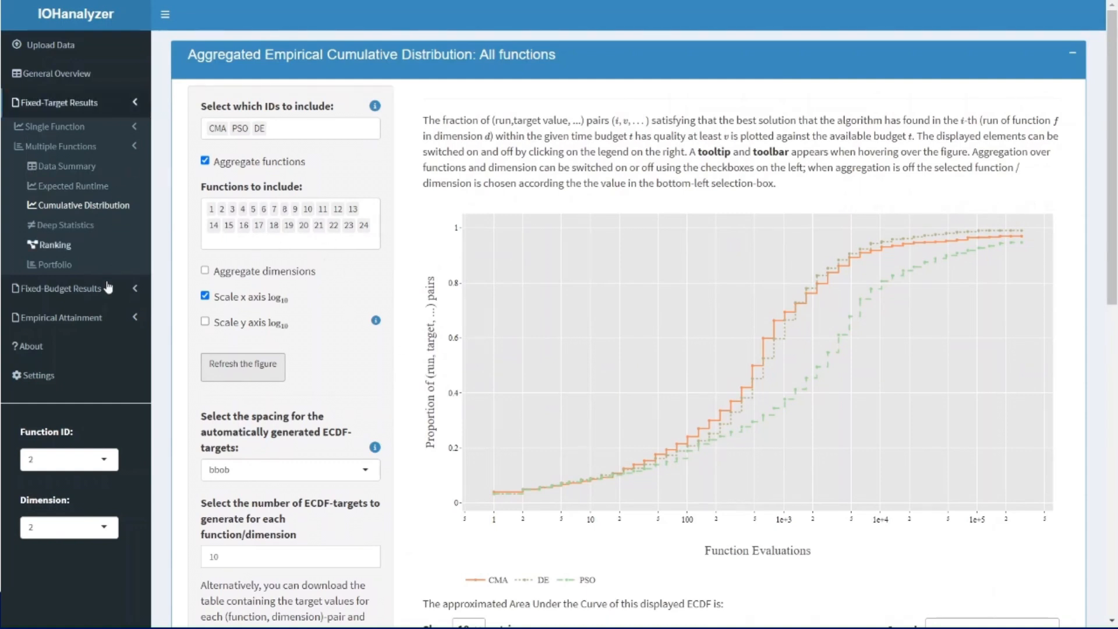
Step: Open the single-function Empirical Attainment Function plot for CMA
left_click(108, 316)
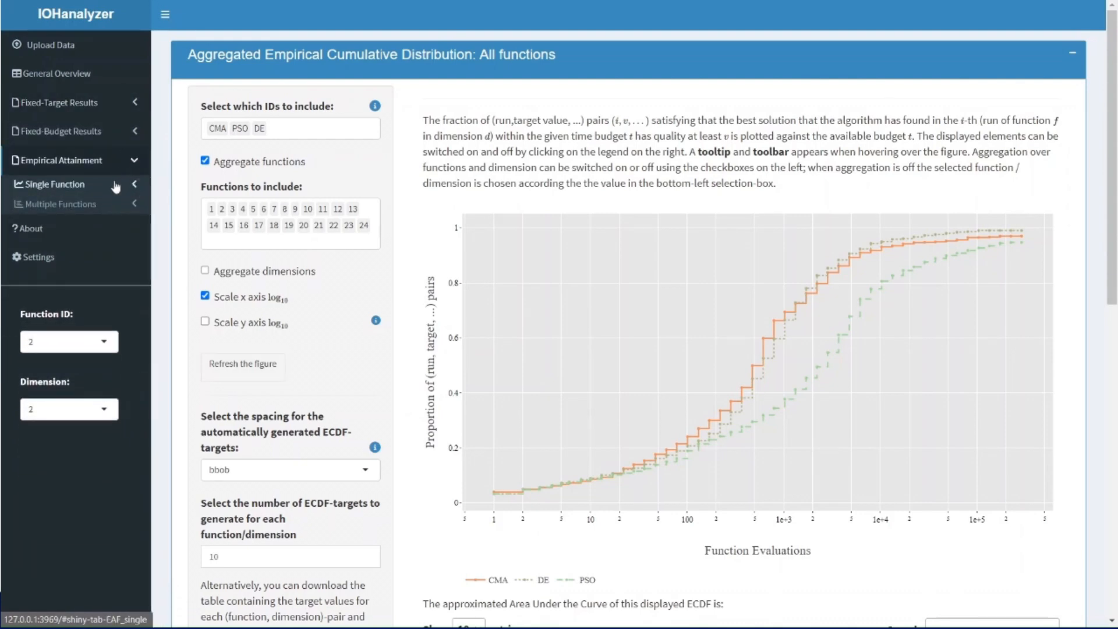
left_click(117, 187)
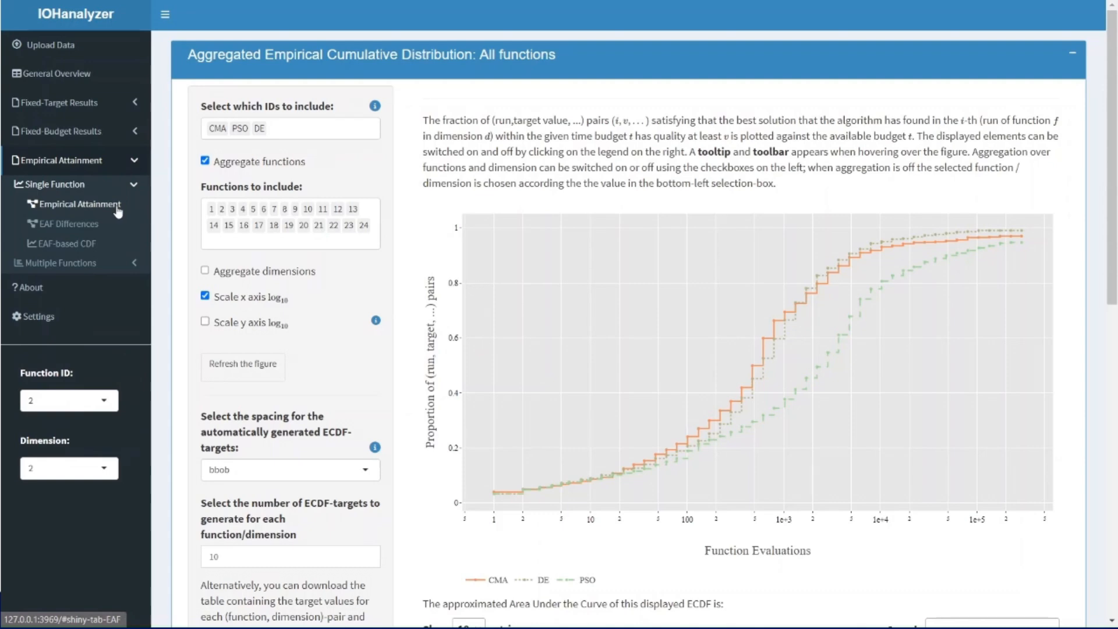
left_click(117, 210)
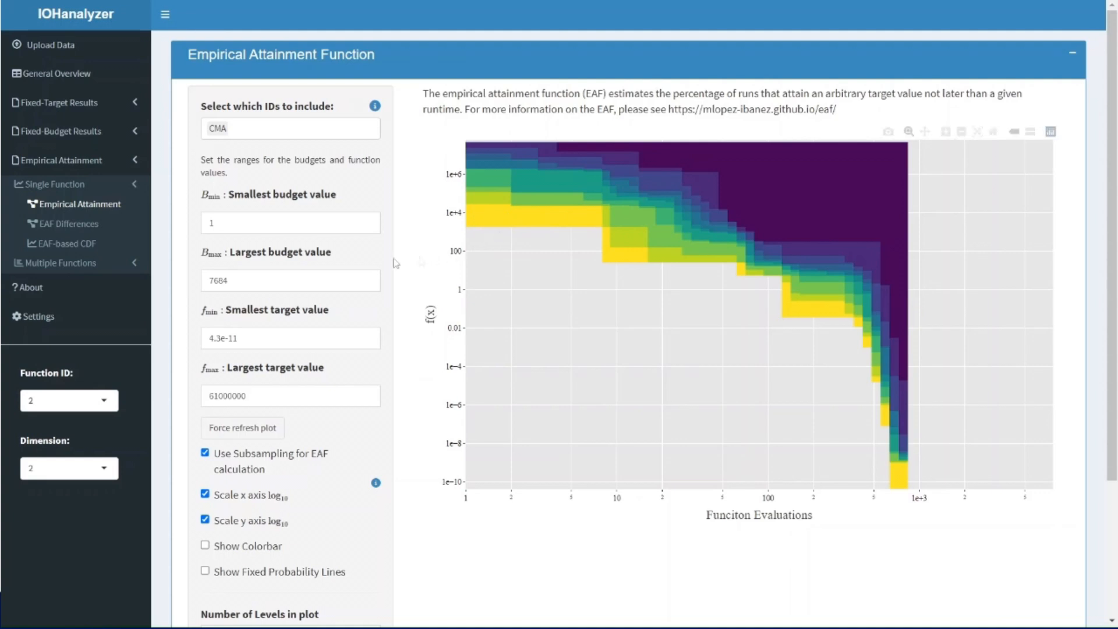
Step: View which Empirical Attainment pages exist for multiple functions, and open the Settings page
left_click(103, 263)
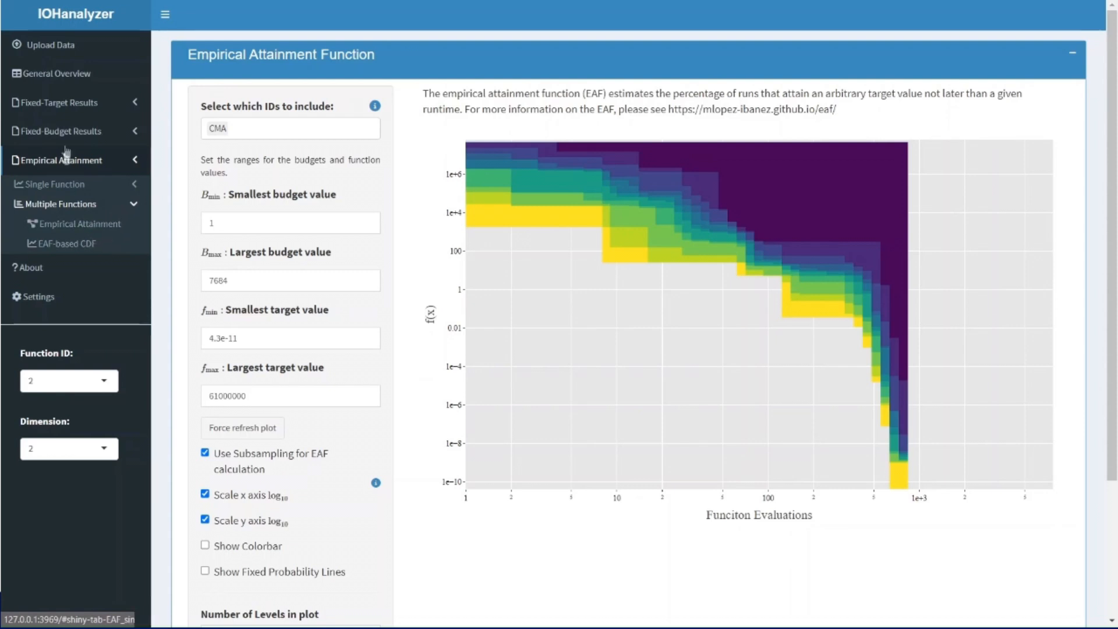
left_click(134, 211)
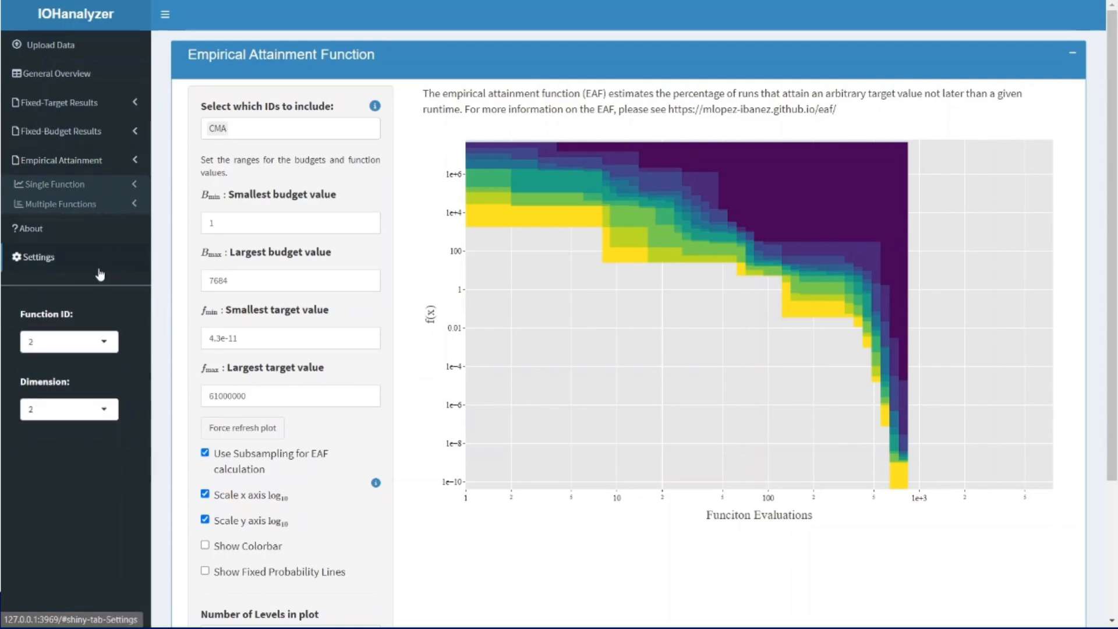
left_click(99, 268)
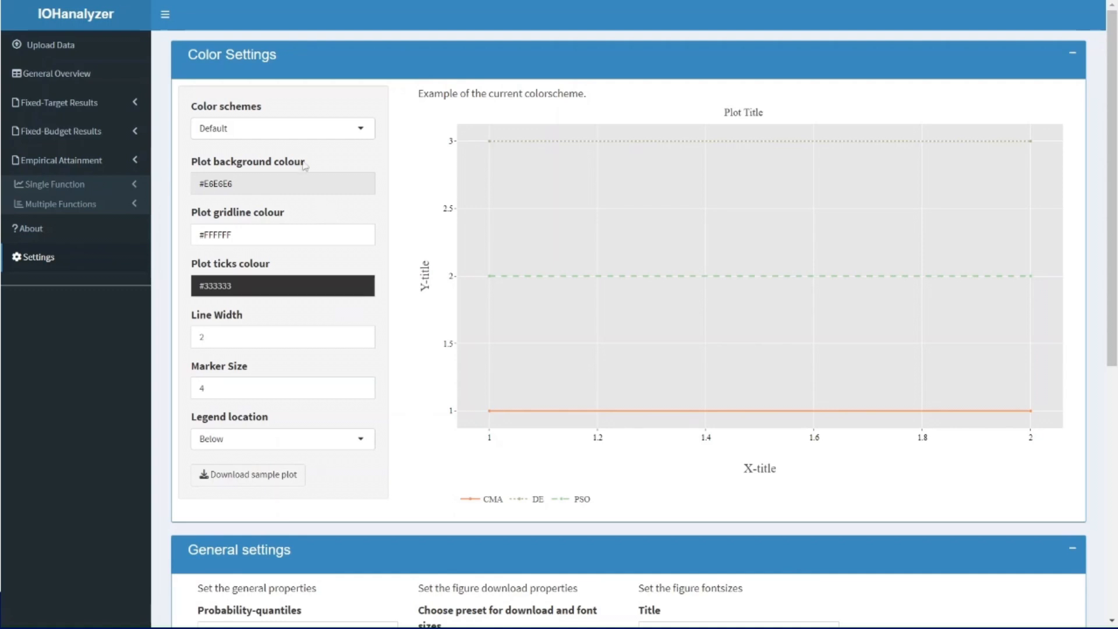
Step: Try the Variant 1 and Custom colour schemes on the sample plot and return to Default
left_click(339, 136)
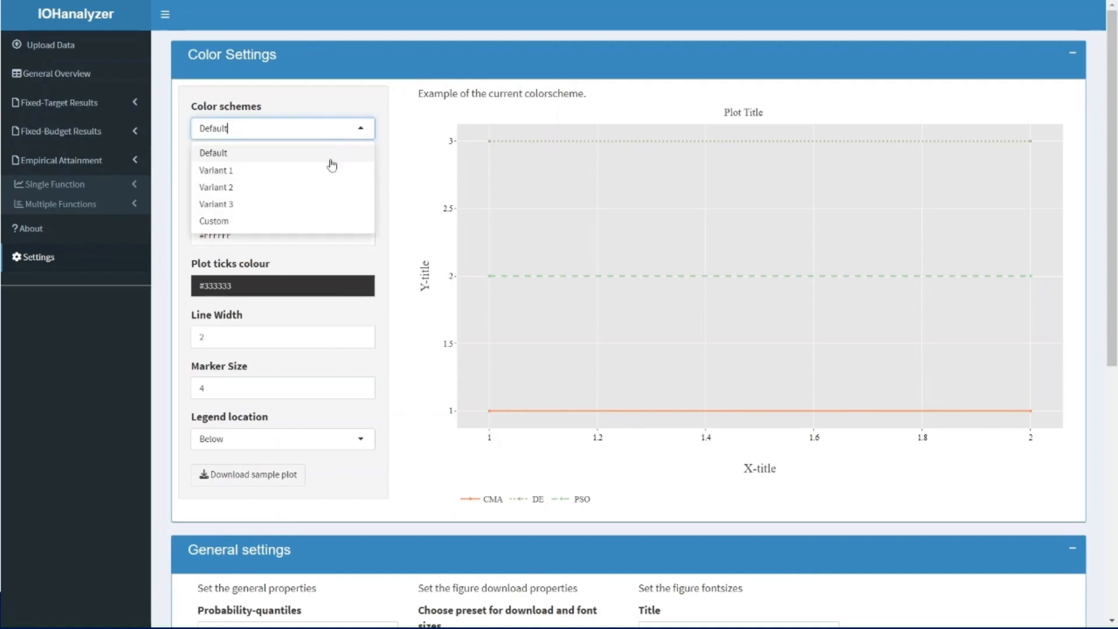
left_click(328, 173)
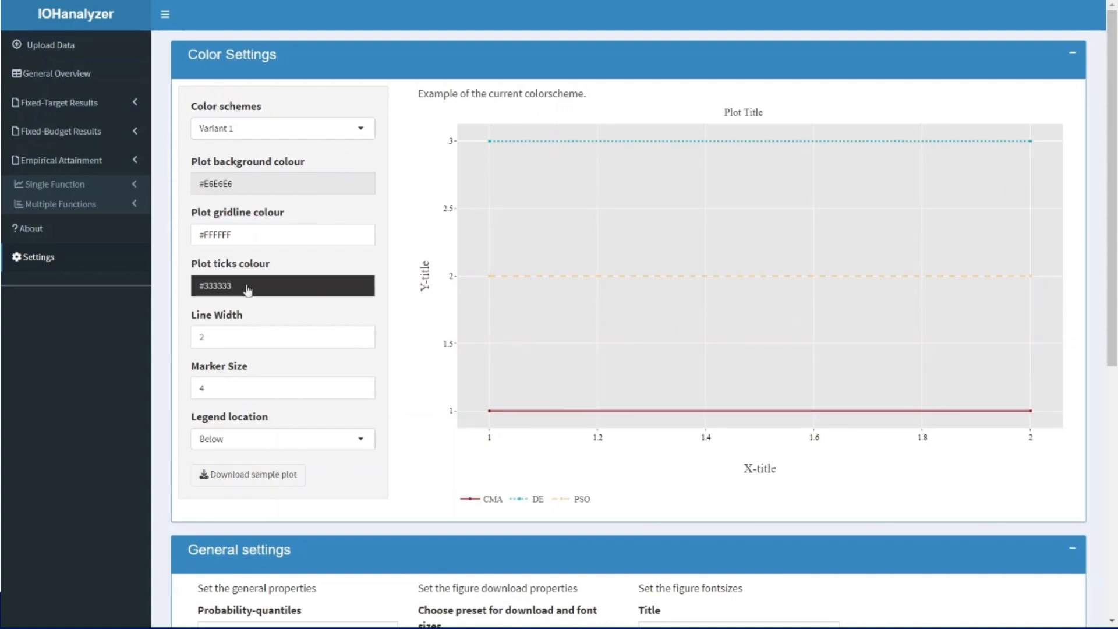
left_click(277, 129)
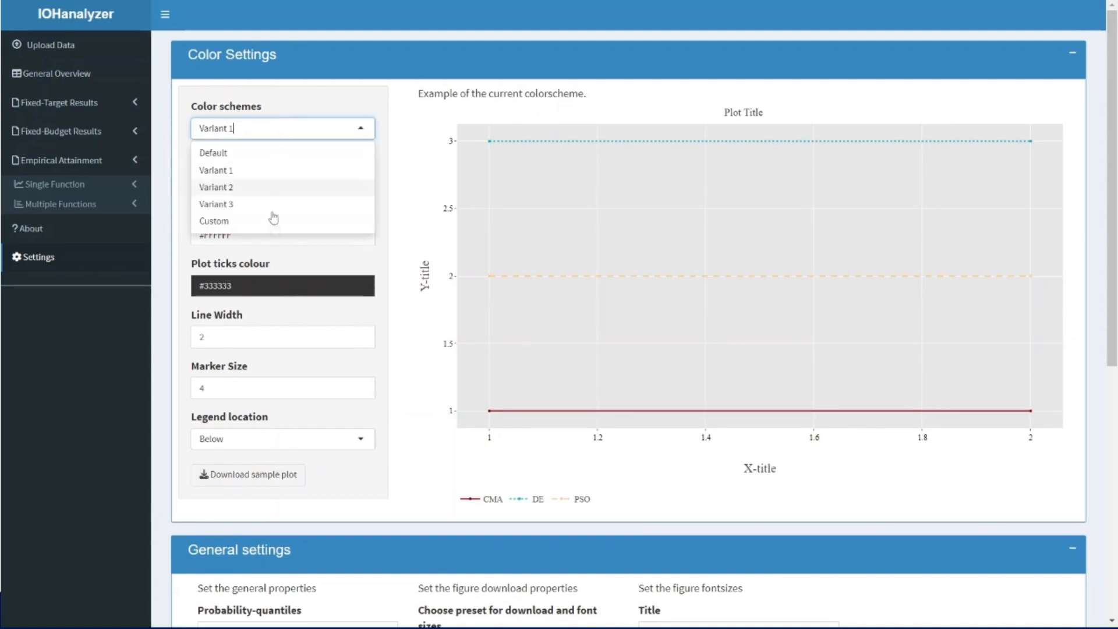
left_click(266, 212)
left_click(283, 131)
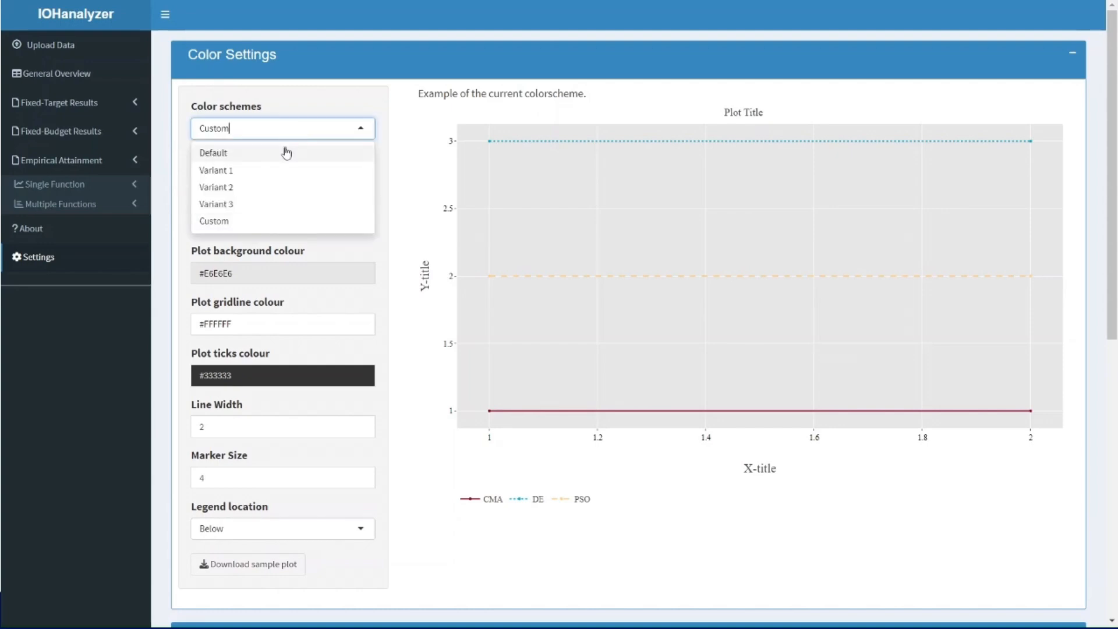
left_click(285, 151)
Step: Increase the plot line width and view the general settings, including the attributes available for creating IDs
left_click(361, 335)
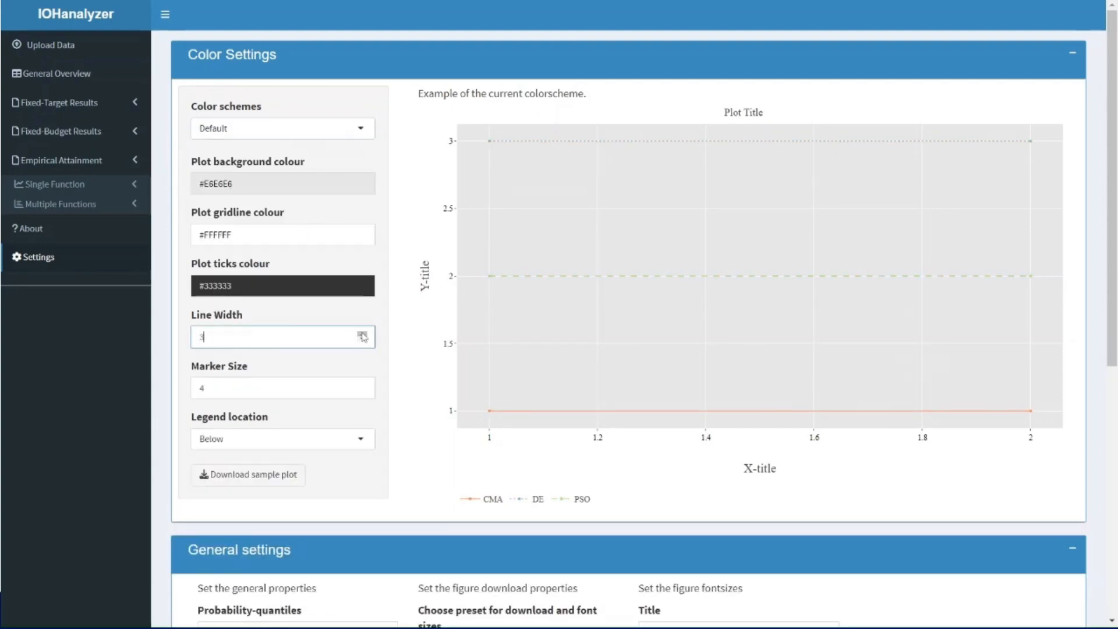
scroll(413, 216, "down", 8)
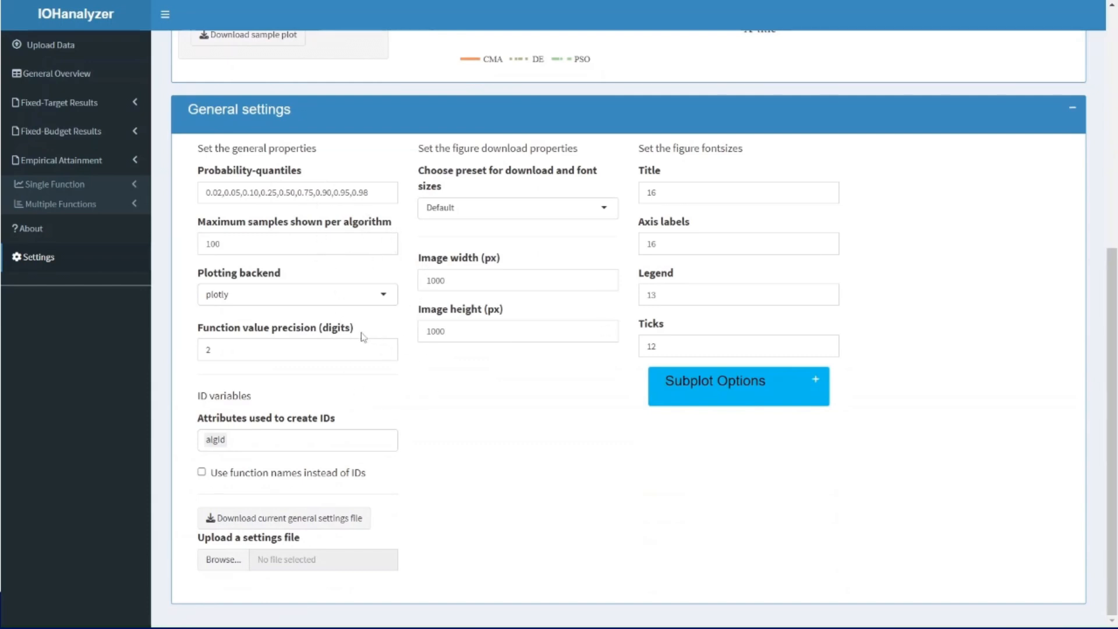
left_click(321, 433)
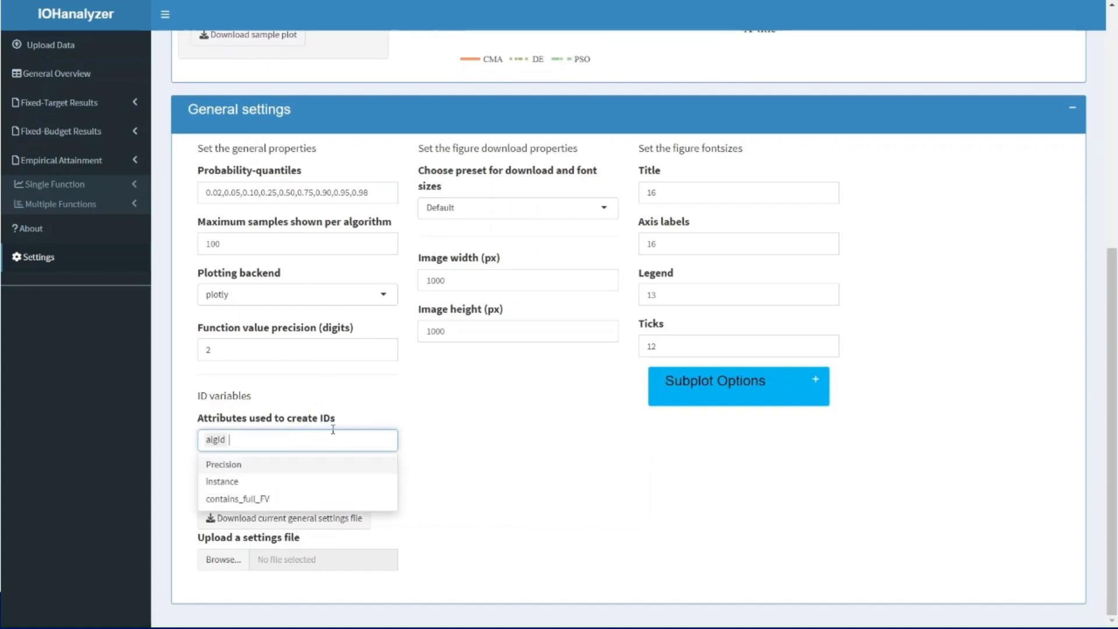
left_click(368, 413)
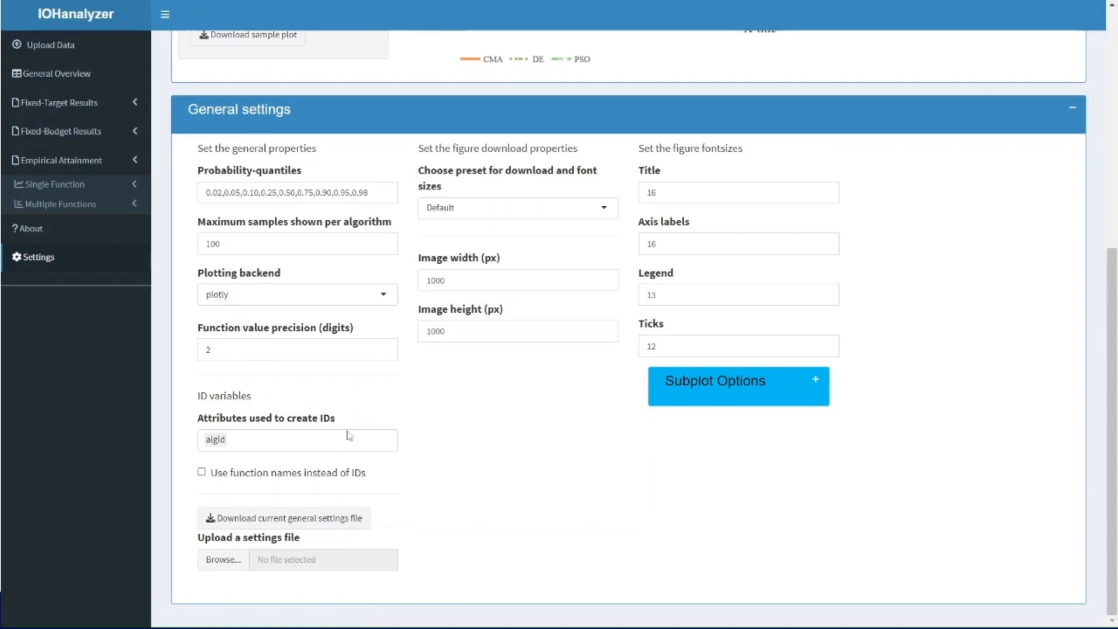
Step: Return to the Upload Data page and view the welcome overview with its functionality table and documentation links
left_click(96, 48)
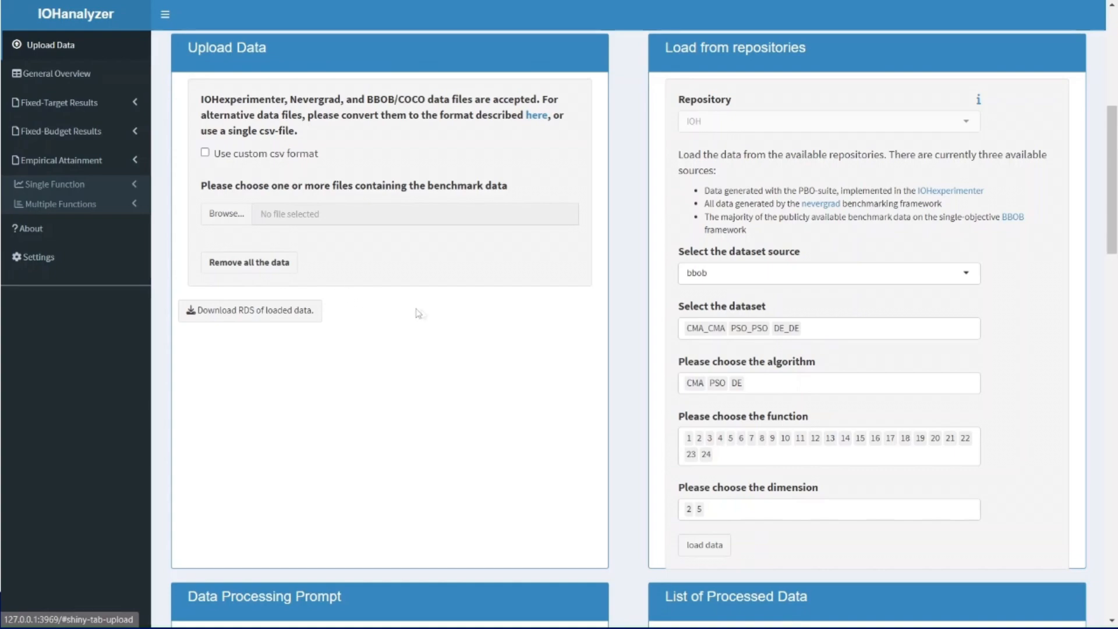
scroll(430, 316, "up", 5)
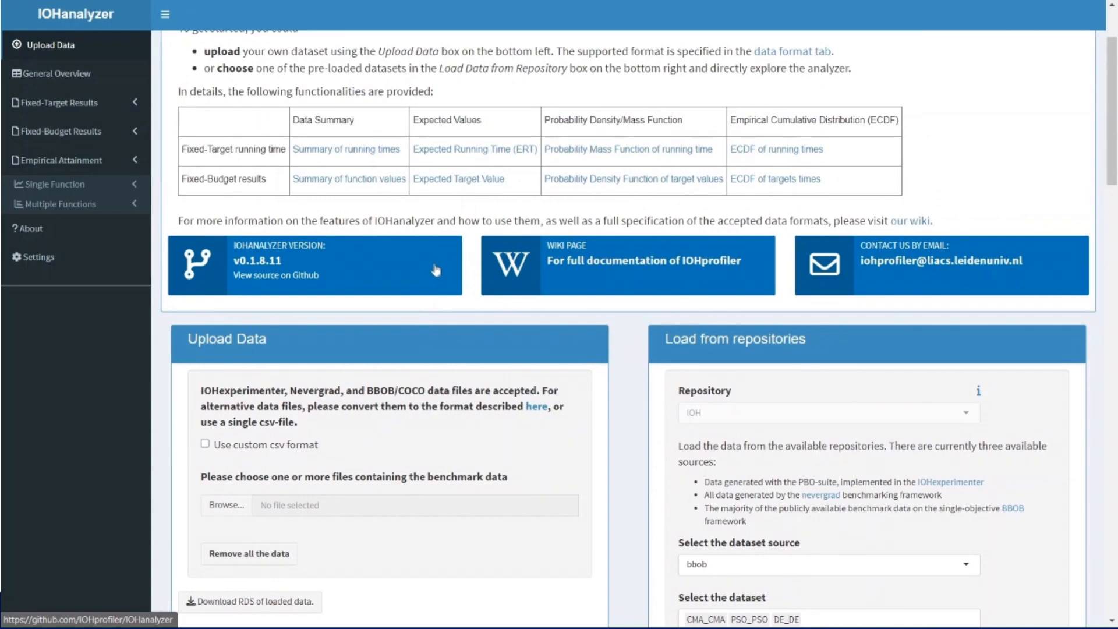
scroll(440, 266, "up", 3)
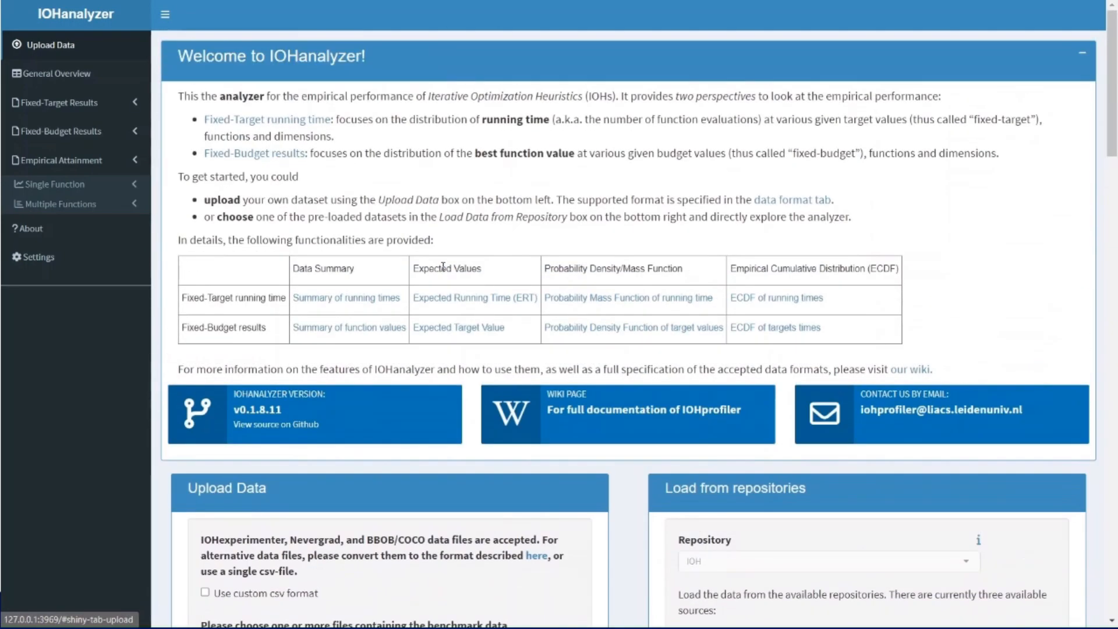